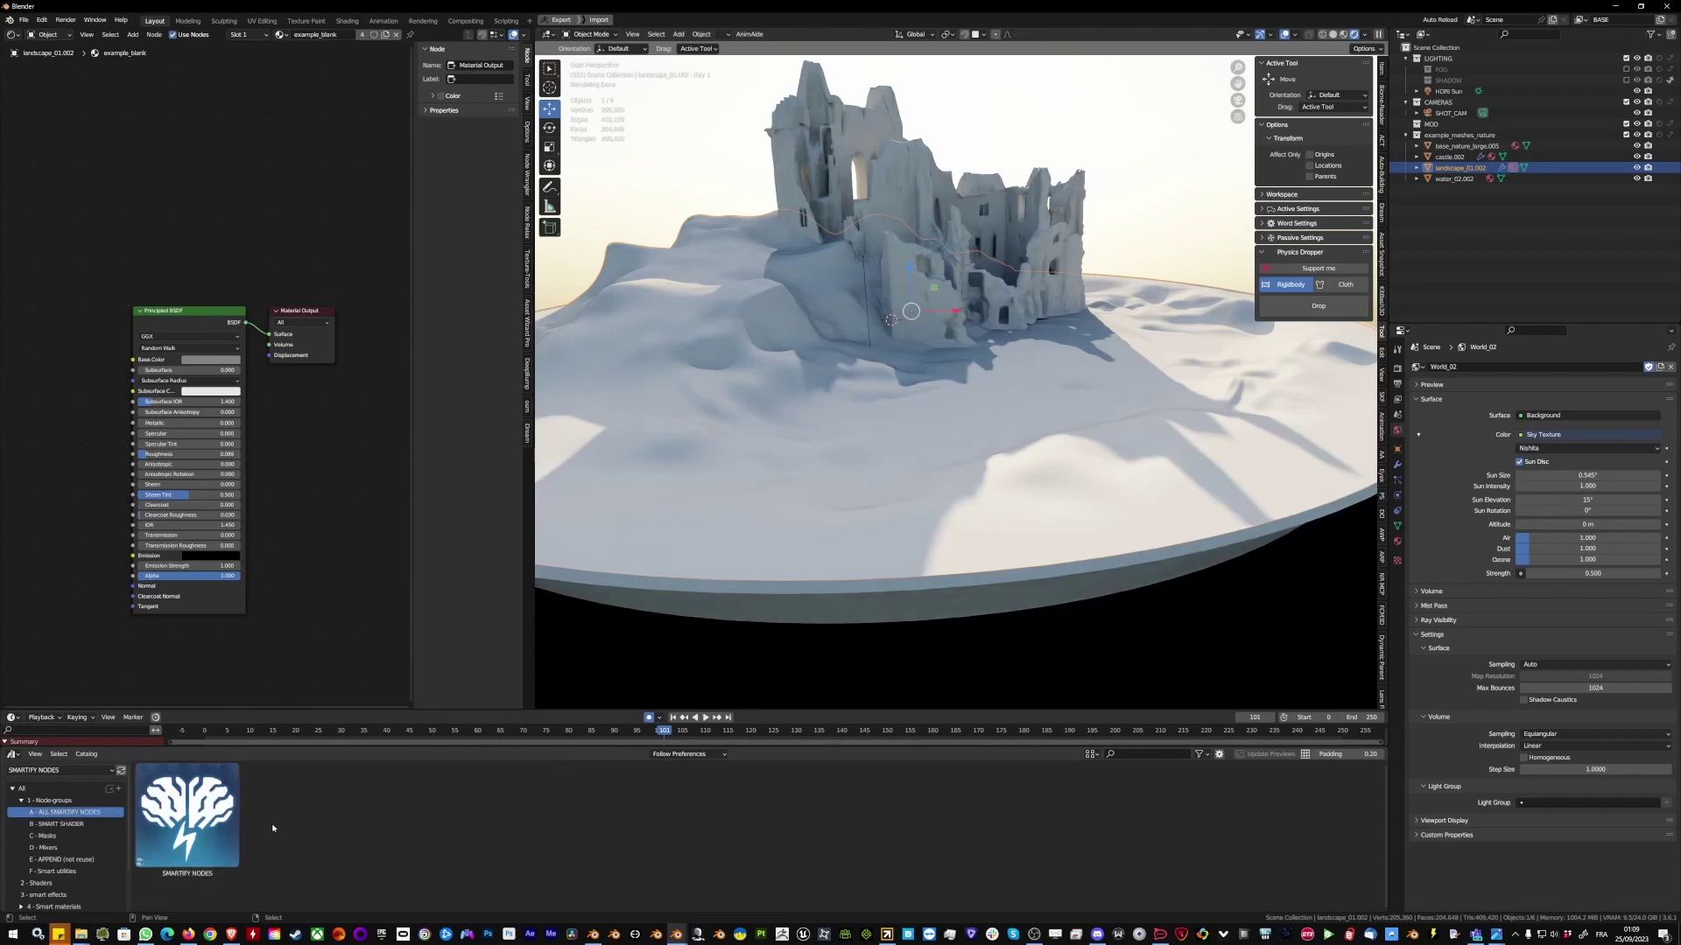
Step: Replace the landscape material's Principled BSDF with the Smart shader (SN) node from the smart shader assets
{"action": "left_click", "coordinate": [61, 823]}
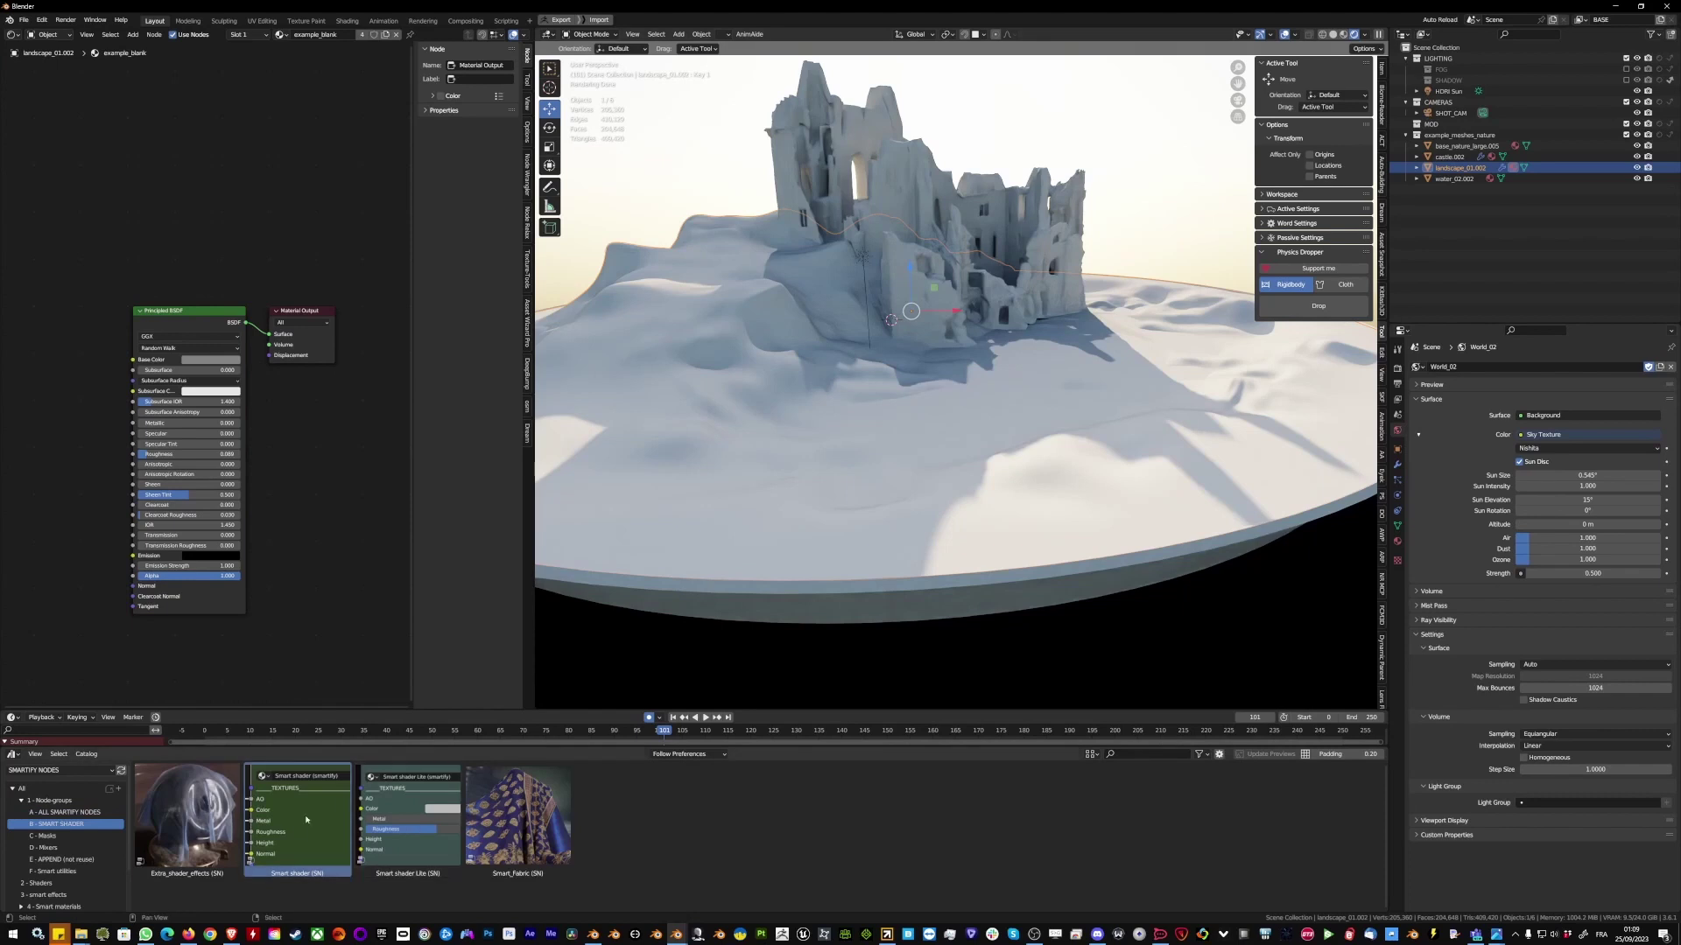
{"action": "left_click_drag", "start_coordinate": [299, 824], "coordinate": [293, 508]}
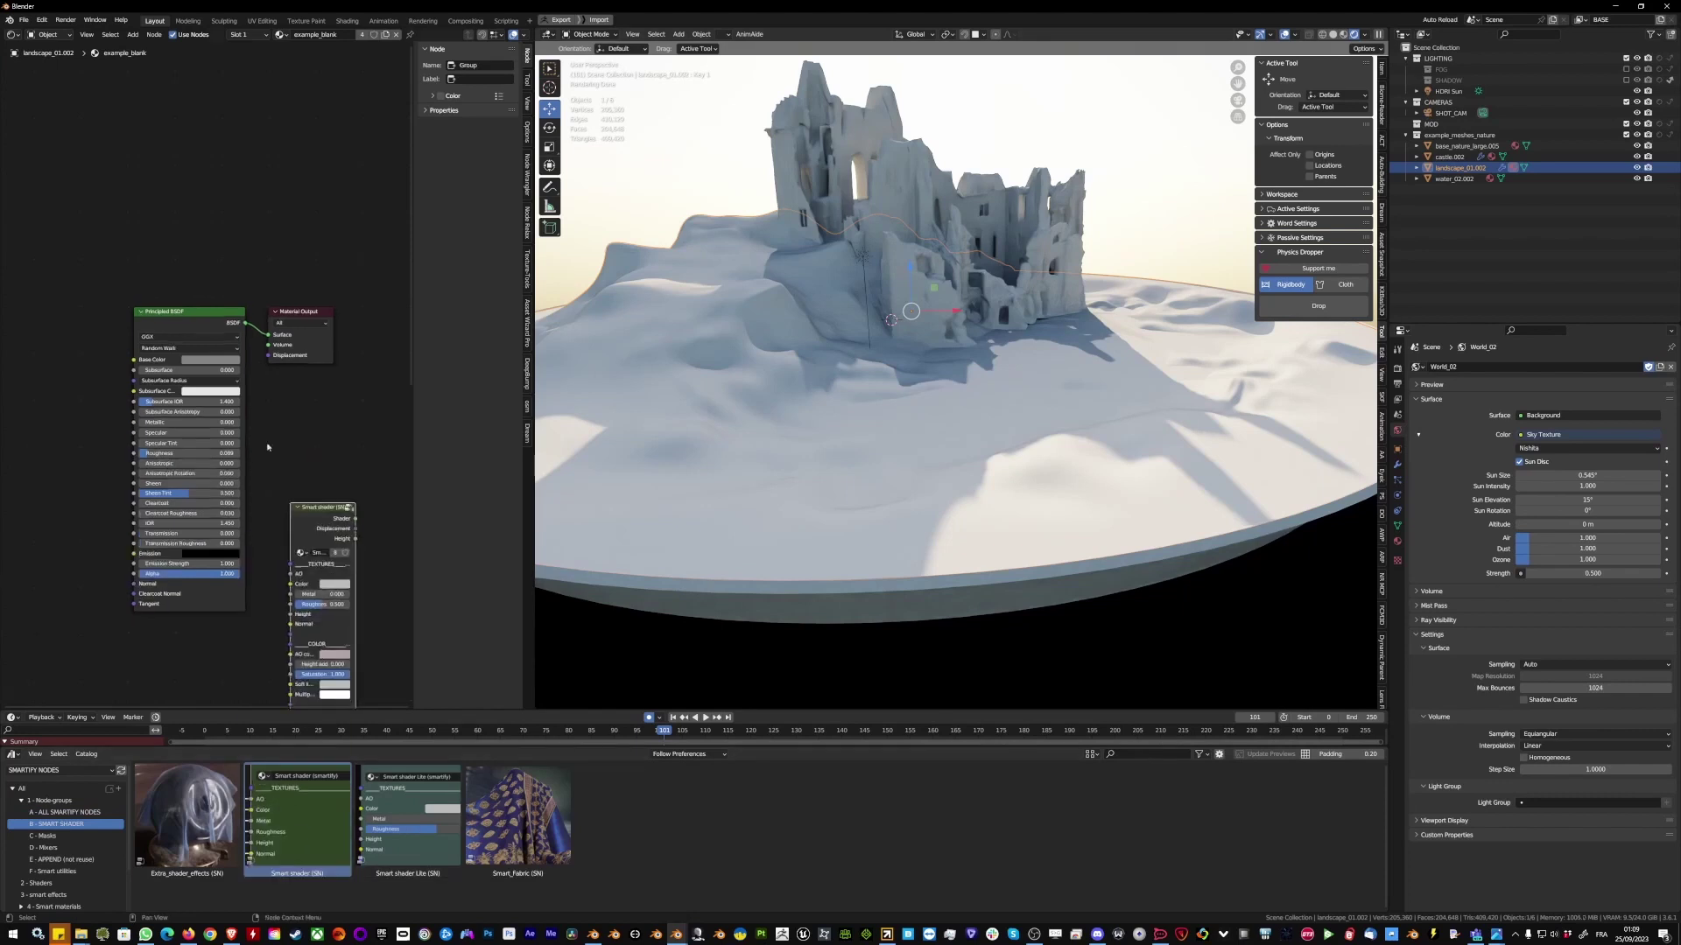
{"action": "scroll", "coordinate": [263, 438], "scroll_direction": "down", "scroll_amount": 3}
{"action": "left_click", "coordinate": [199, 324]}
{"action": "key", "text": "x"}
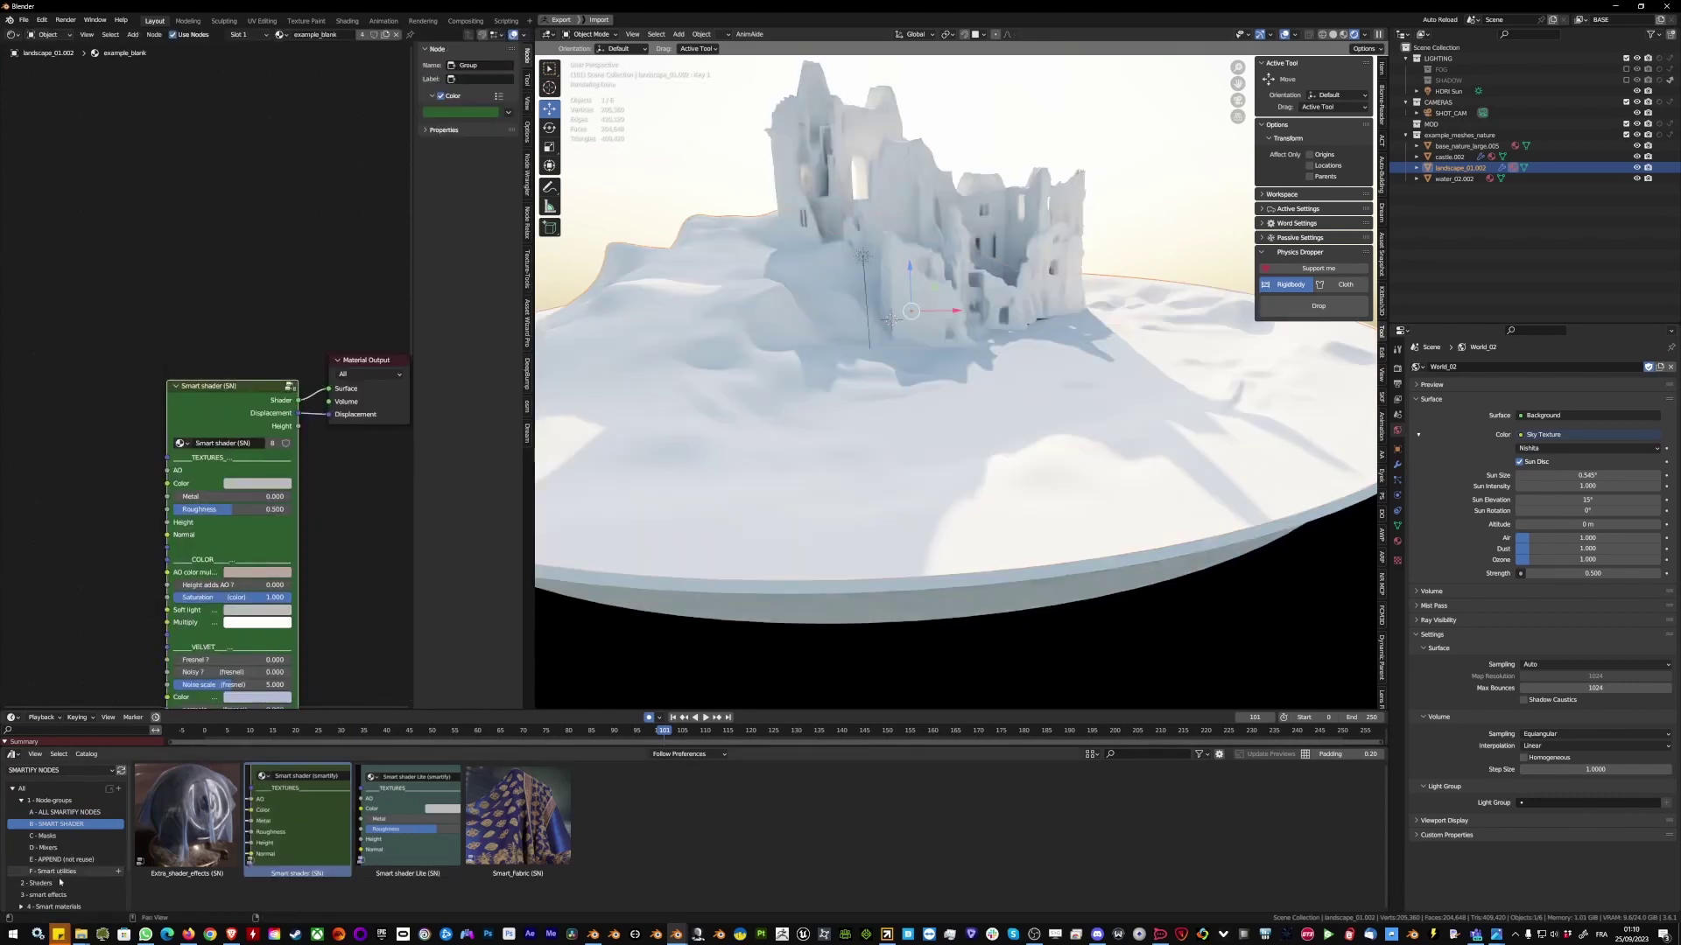
Step: Add the Rocks_03 and Grass_01 texture sets to the node graph, placed before the Smart shader
{"action": "scroll", "coordinate": [59, 877], "scroll_direction": "down", "scroll_amount": 3}
{"action": "left_click", "coordinate": [53, 864]}
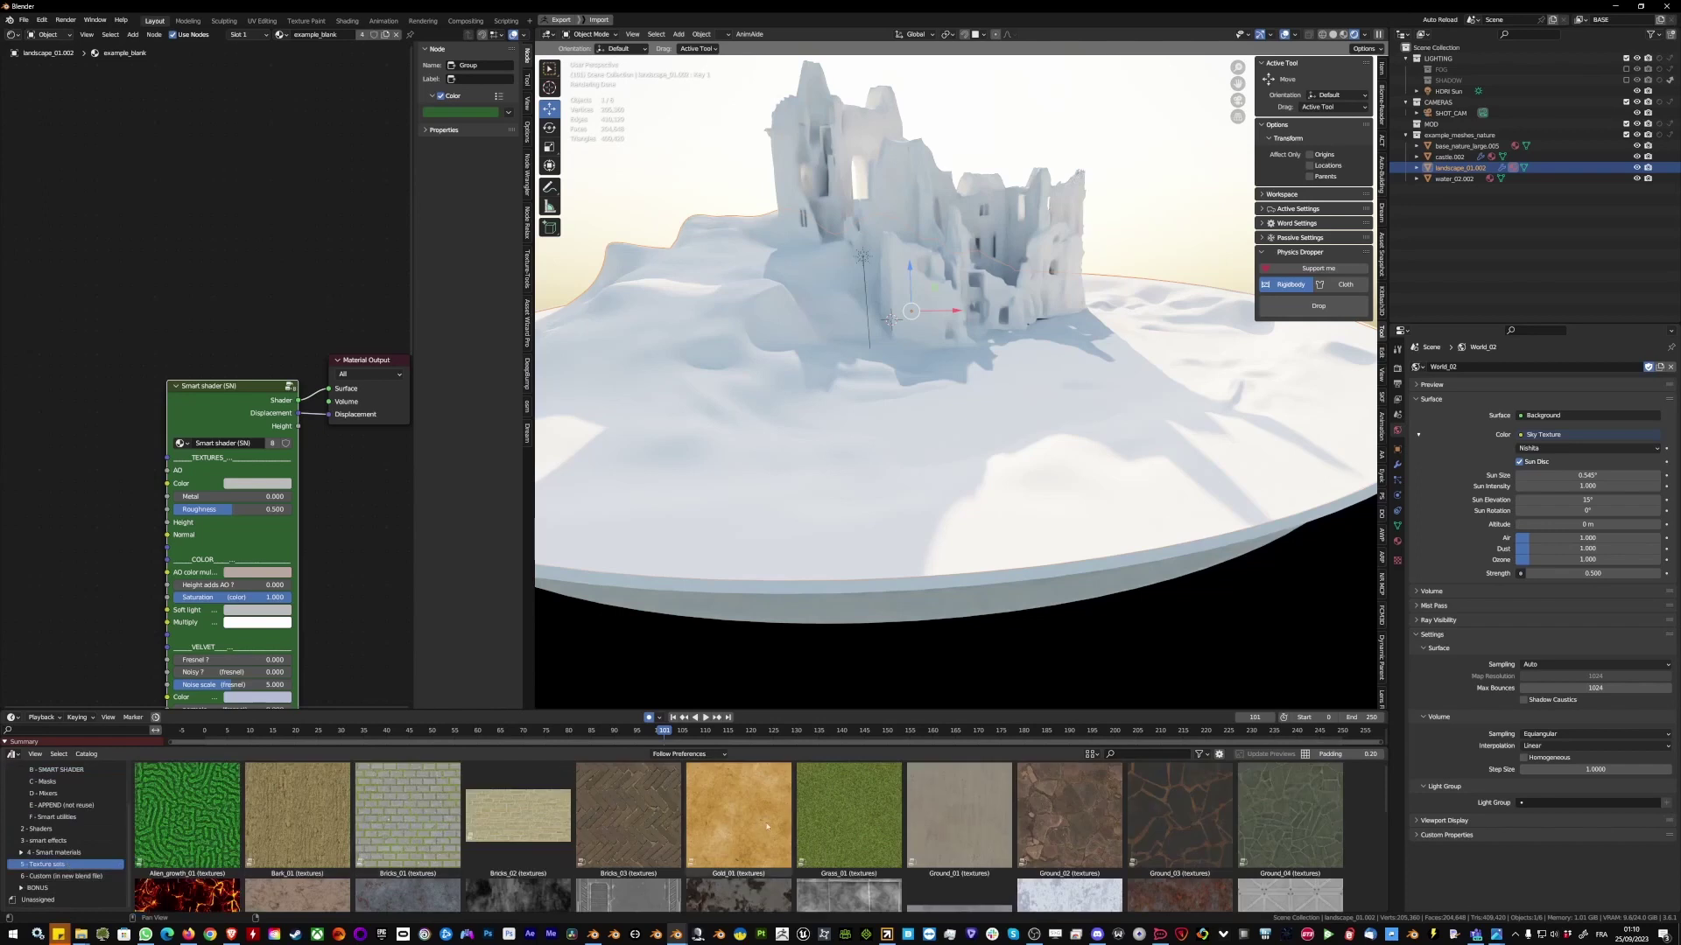
{"action": "scroll", "coordinate": [840, 823], "scroll_direction": "down", "scroll_amount": 5}
{"action": "left_click_drag", "start_coordinate": [844, 821], "coordinate": [75, 525]}
{"action": "middle_click_drag", "start_coordinate": [79, 526], "coordinate": [126, 544]}
{"action": "left_click_drag", "start_coordinate": [144, 544], "coordinate": [44, 435]}
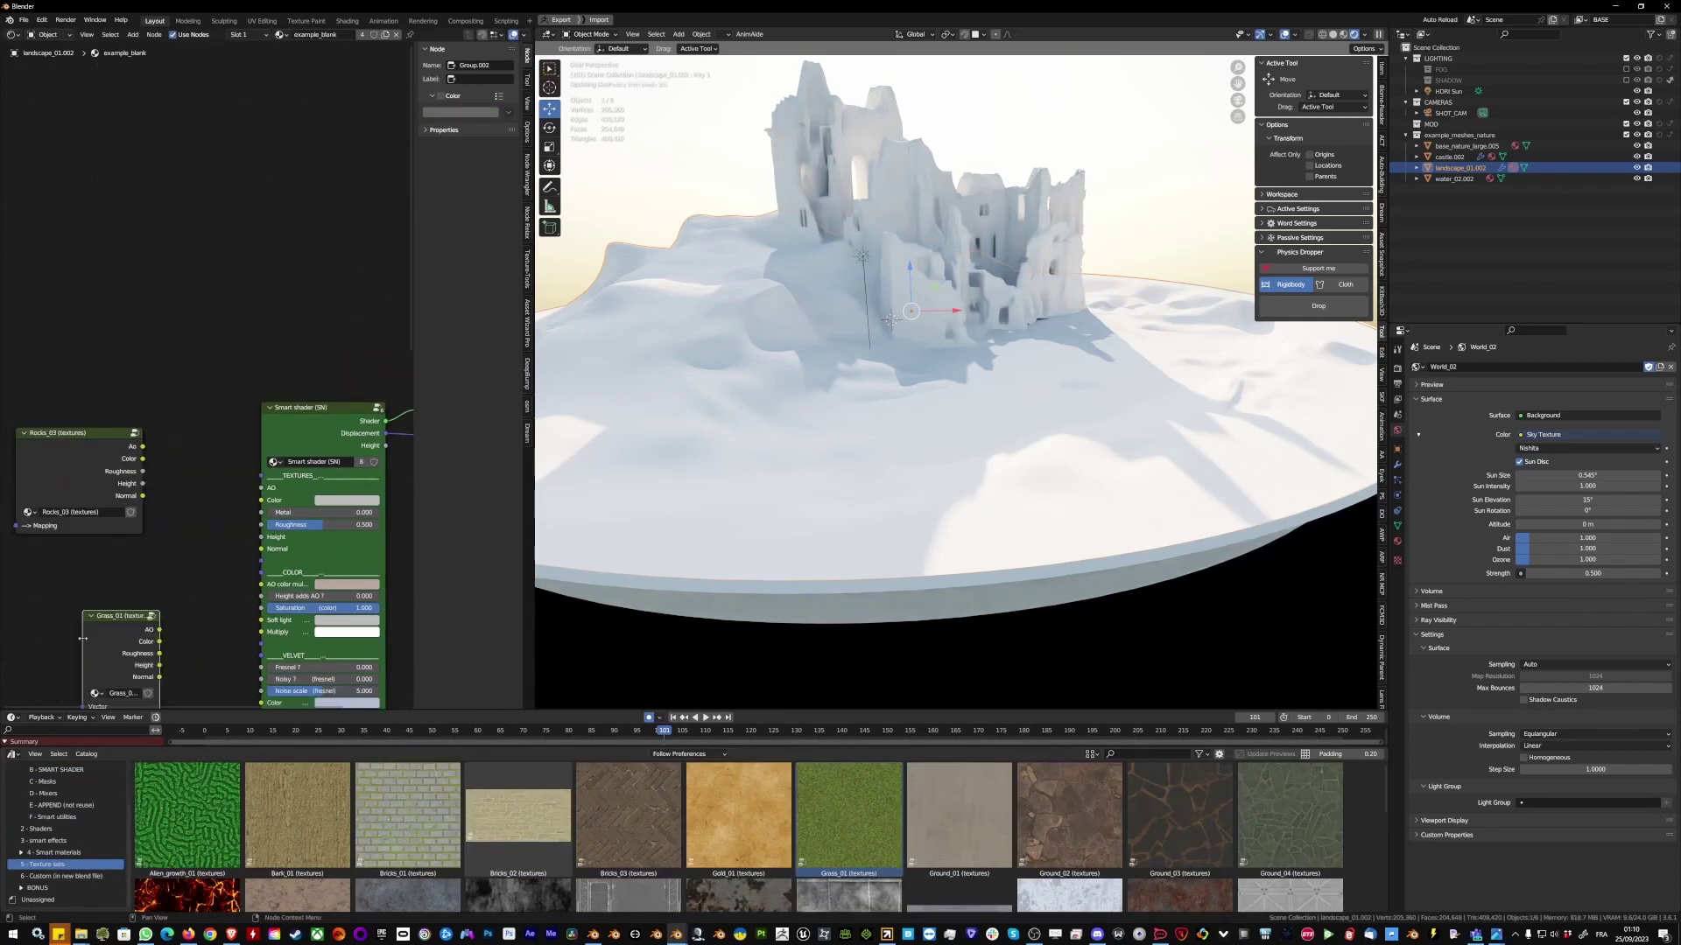
Step: Add a Texture_mixer node before the Smart shader and link the rock and grass textures as its A and B inputs
{"action": "left_click", "coordinate": [75, 794]}
{"action": "left_click_drag", "start_coordinate": [628, 819], "coordinate": [188, 525]}
{"action": "scroll", "coordinate": [131, 507], "scroll_direction": "down", "scroll_amount": 2}
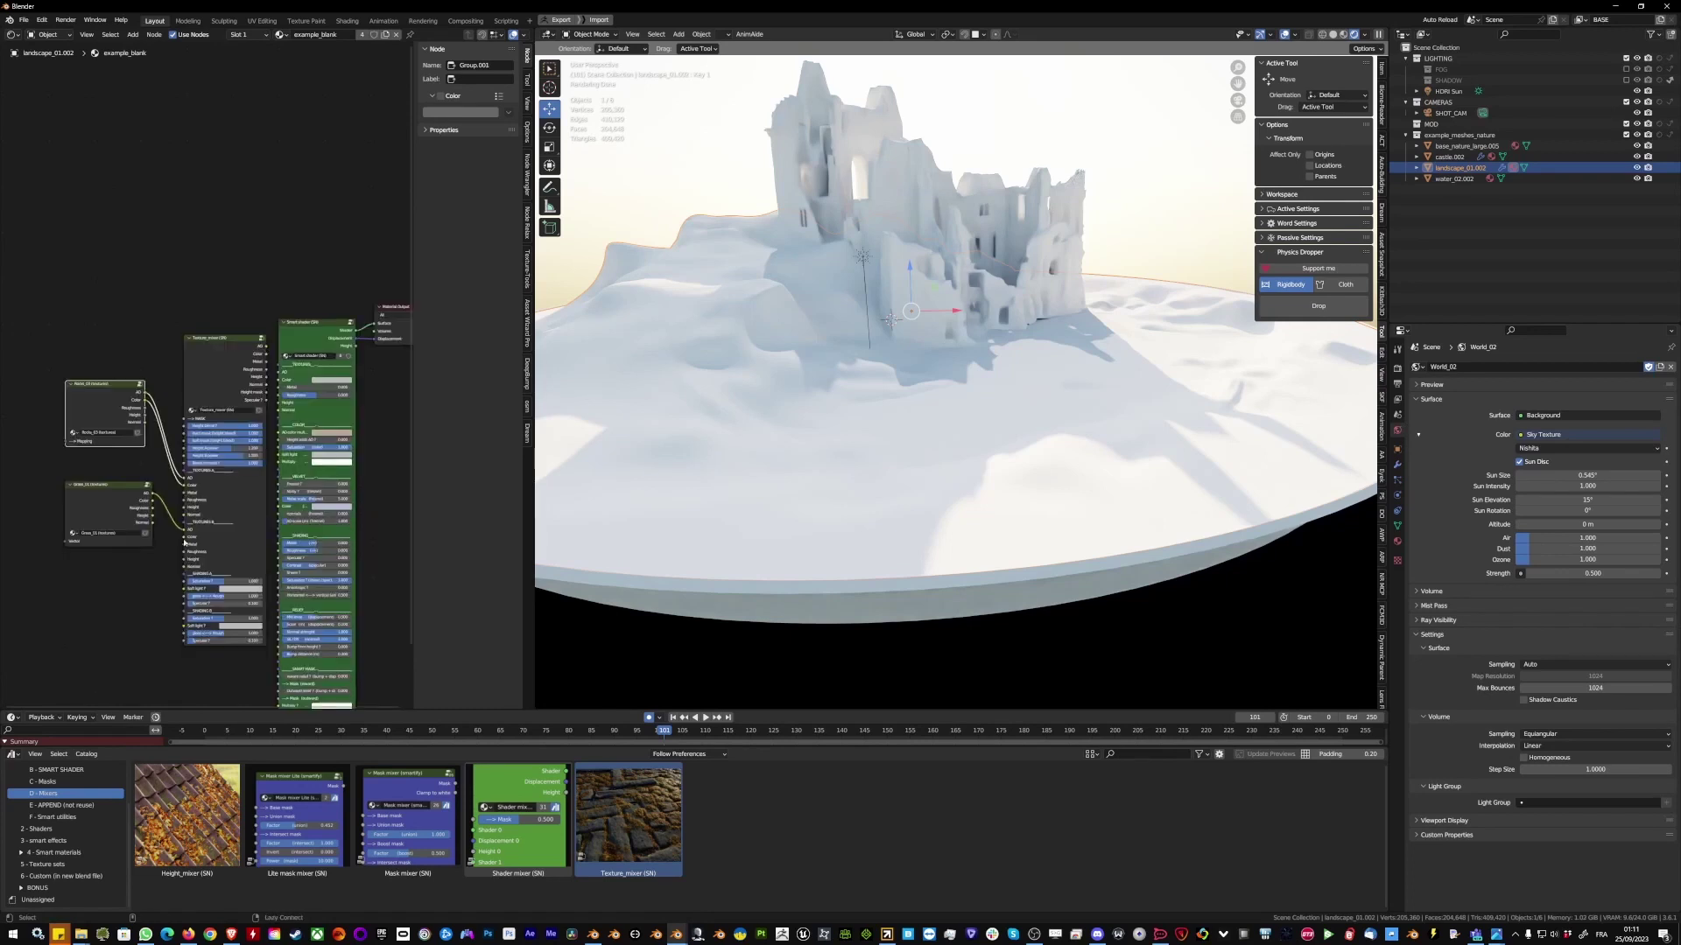
{"action": "right_click_drag", "start_coordinate": [143, 406], "coordinate": [186, 500], "text": "alt"}
{"action": "left_click_drag", "start_coordinate": [103, 516], "coordinate": [104, 560]}
{"action": "left_click_drag", "start_coordinate": [98, 429], "coordinate": [98, 482]}
Step: Add a UV / Box mapping node and place it ahead of the rock and grass texture nodes
{"action": "left_click_drag", "start_coordinate": [1180, 818], "coordinate": [66, 350]}
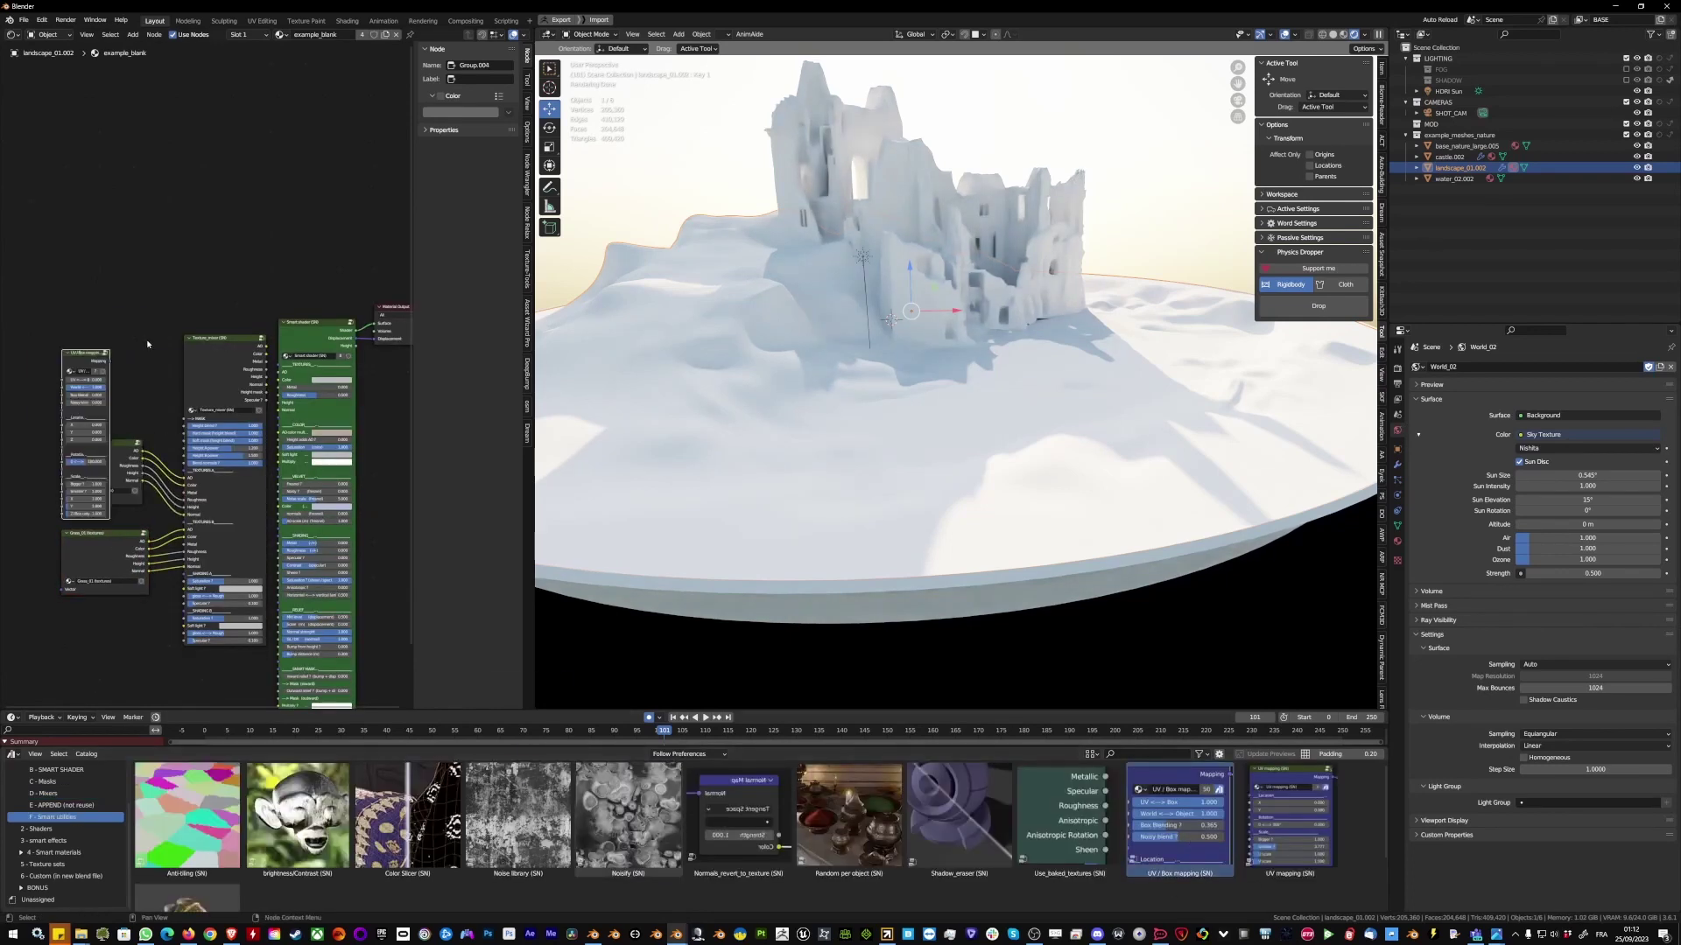
{"action": "key", "text": "g"}
{"action": "left_click", "coordinate": [63, 451]}
{"action": "middle_click_drag", "start_coordinate": [63, 451], "coordinate": [203, 464]}
{"action": "scroll", "coordinate": [117, 532], "scroll_direction": "up", "scroll_amount": 1}
{"action": "scroll", "coordinate": [116, 532], "scroll_direction": "up", "scroll_amount": 1}
{"action": "middle_click_drag", "start_coordinate": [116, 532], "coordinate": [152, 549]}
{"action": "left_click_drag", "start_coordinate": [154, 548], "coordinate": [112, 547]}
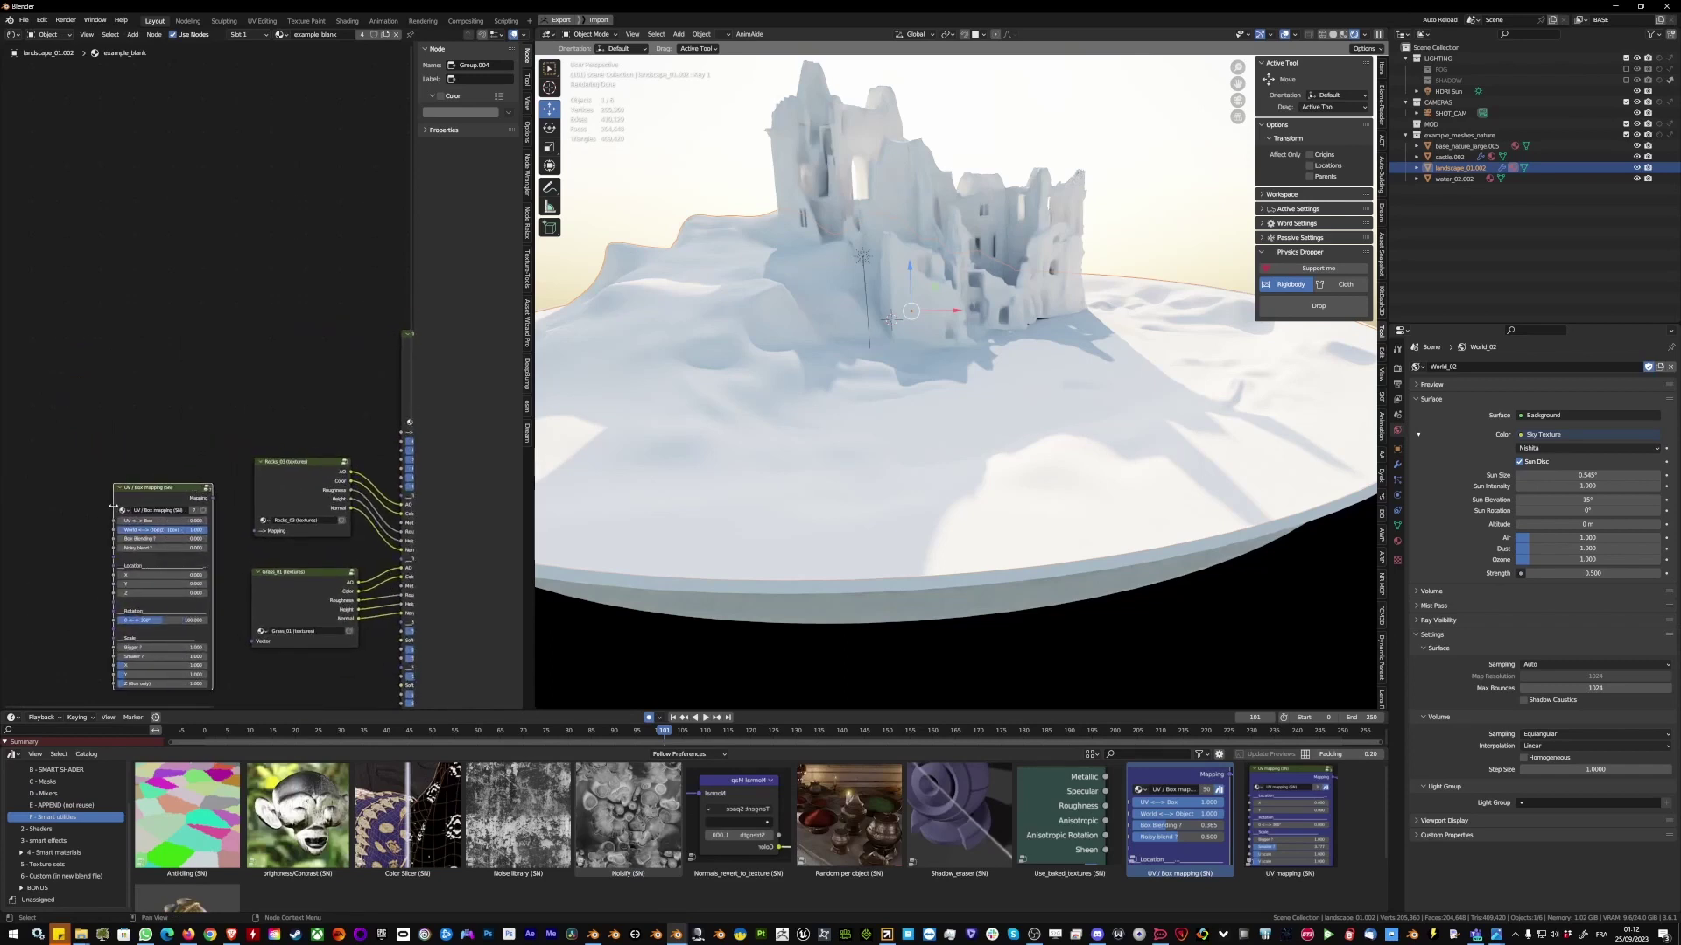
Step: Connect the UV / Box mapping node's Mapping output to the Rocks_03 texture's Mapping input
{"action": "scroll", "coordinate": [112, 548], "scroll_direction": "up", "scroll_amount": 2}
{"action": "middle_click_drag", "start_coordinate": [112, 547], "coordinate": [94, 582]}
{"action": "left_click_drag", "start_coordinate": [214, 518], "coordinate": [260, 557]}
{"action": "middle_click_drag", "start_coordinate": [207, 595], "coordinate": [205, 531]}
{"action": "scroll", "coordinate": [205, 530], "scroll_direction": "down", "scroll_amount": 2}
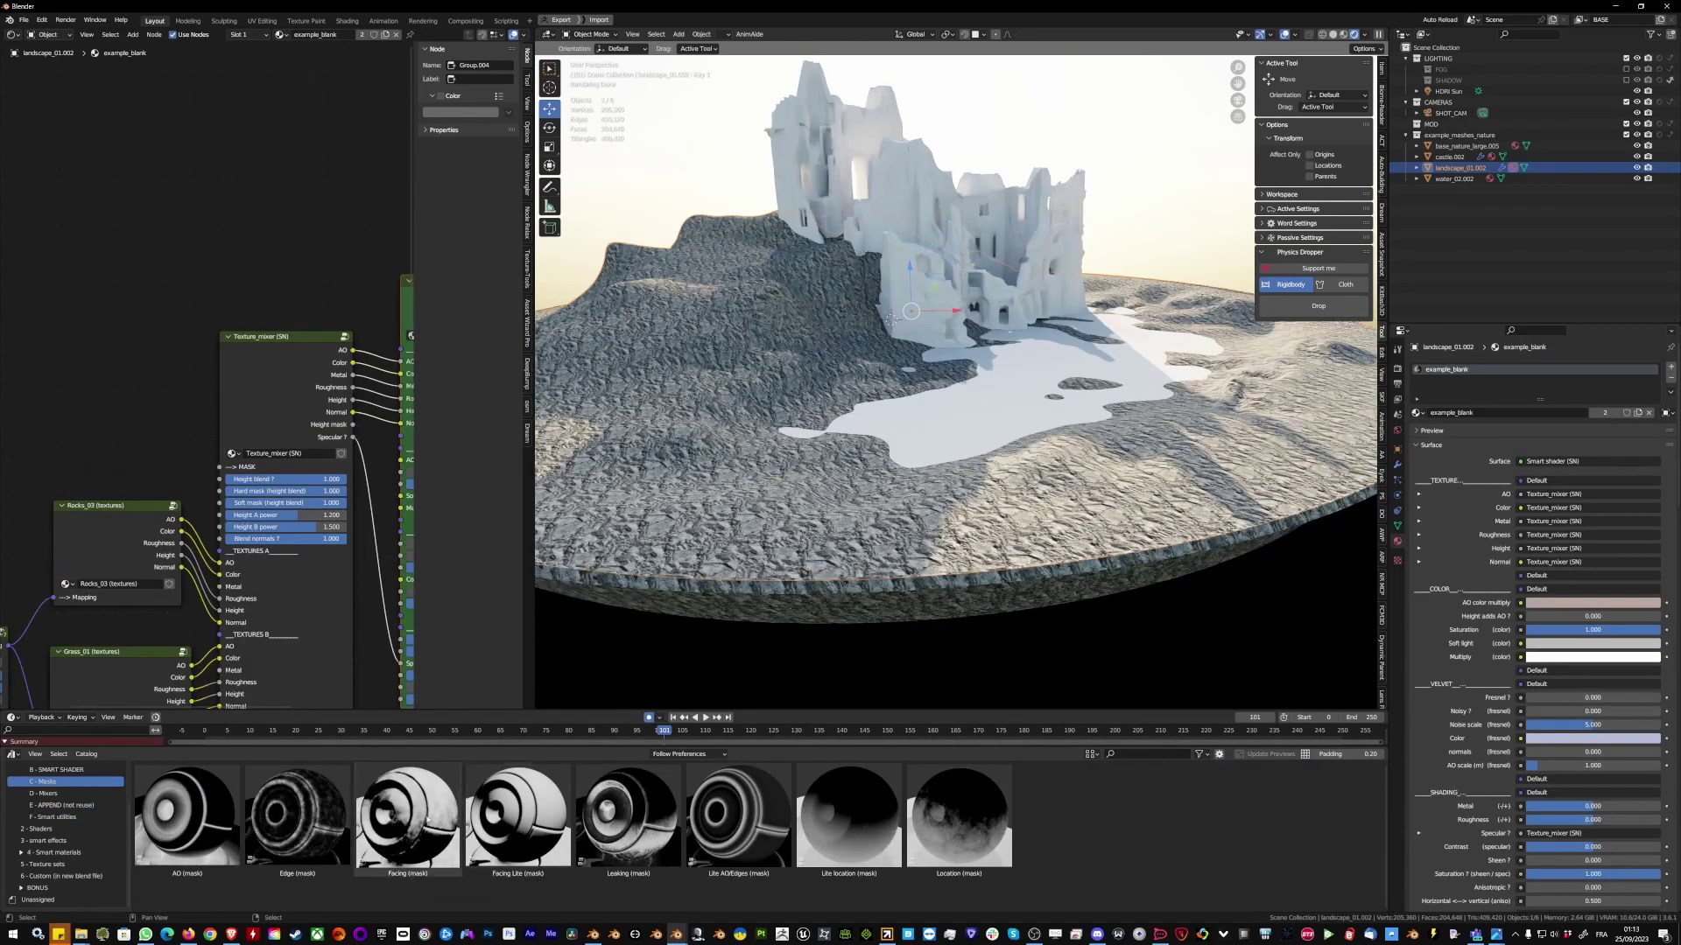
Step: Add a Facing mask node above the Rocks_03 textures and feed its ramp mask into the Texture_mixer's mask input
{"action": "left_click_drag", "start_coordinate": [428, 819], "coordinate": [98, 329]}
{"action": "middle_click_drag", "start_coordinate": [98, 329], "coordinate": [145, 358]}
{"action": "left_click_drag", "start_coordinate": [145, 358], "coordinate": [89, 236]}
{"action": "left_click_drag", "start_coordinate": [154, 359], "coordinate": [205, 358]}
{"action": "left_click_drag", "start_coordinate": [178, 269], "coordinate": [166, 298]}
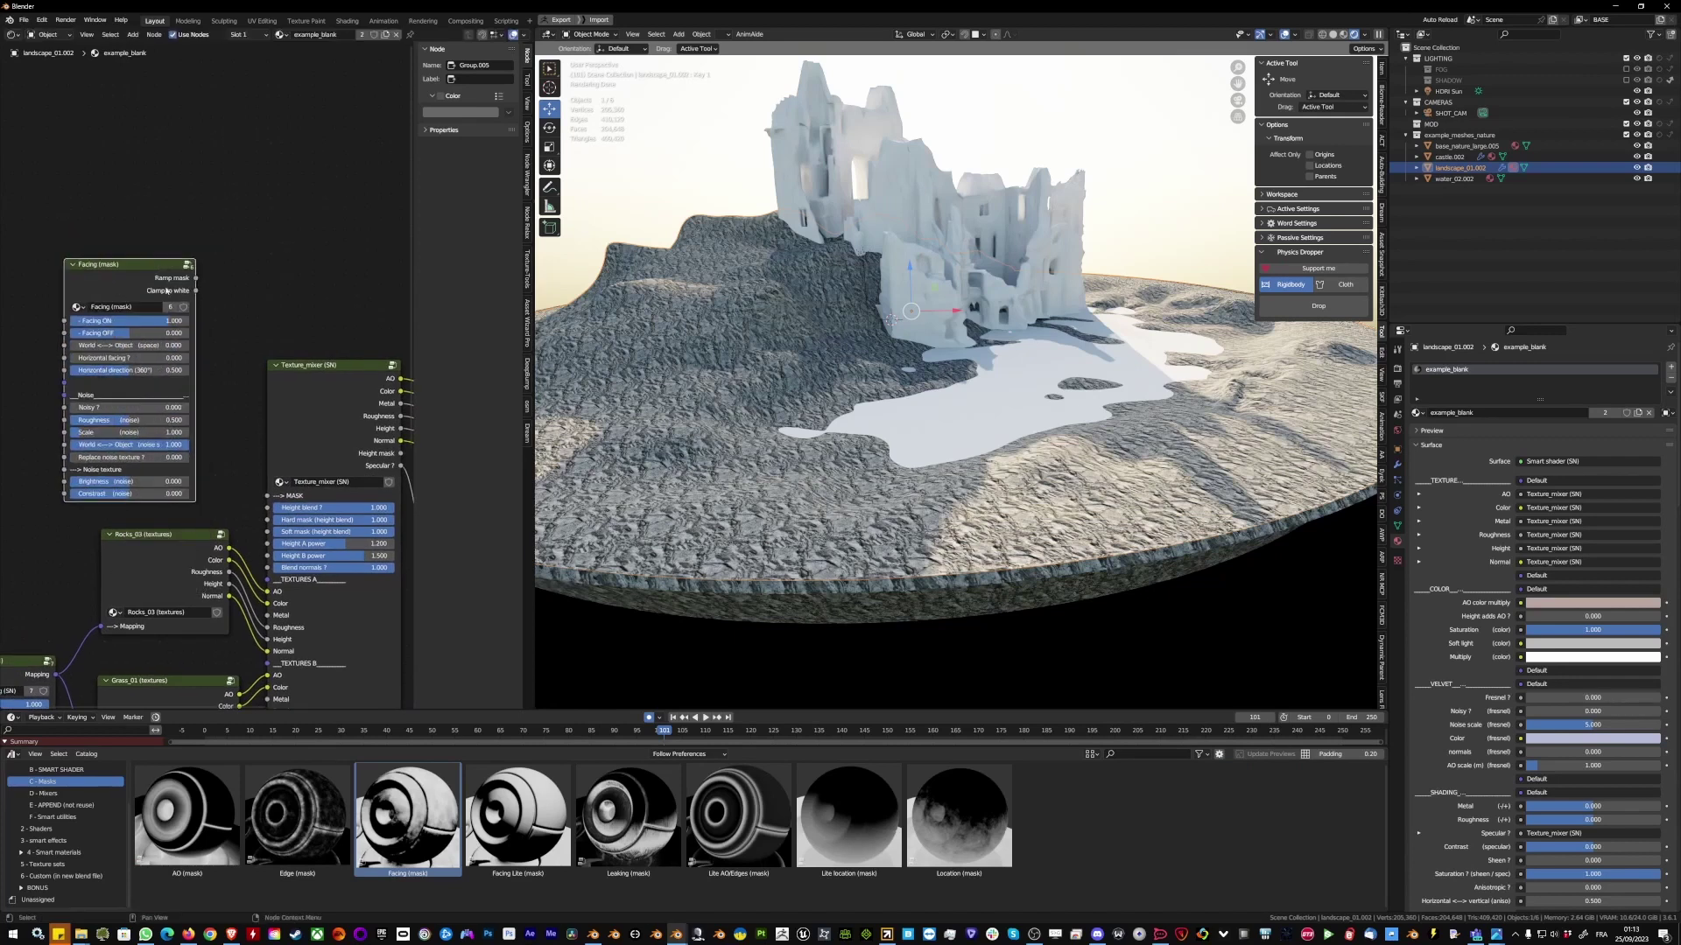
{"action": "middle_click_drag", "start_coordinate": [202, 410], "coordinate": [207, 390]}
{"action": "scroll", "coordinate": [207, 389], "scroll_direction": "down", "scroll_amount": 4}
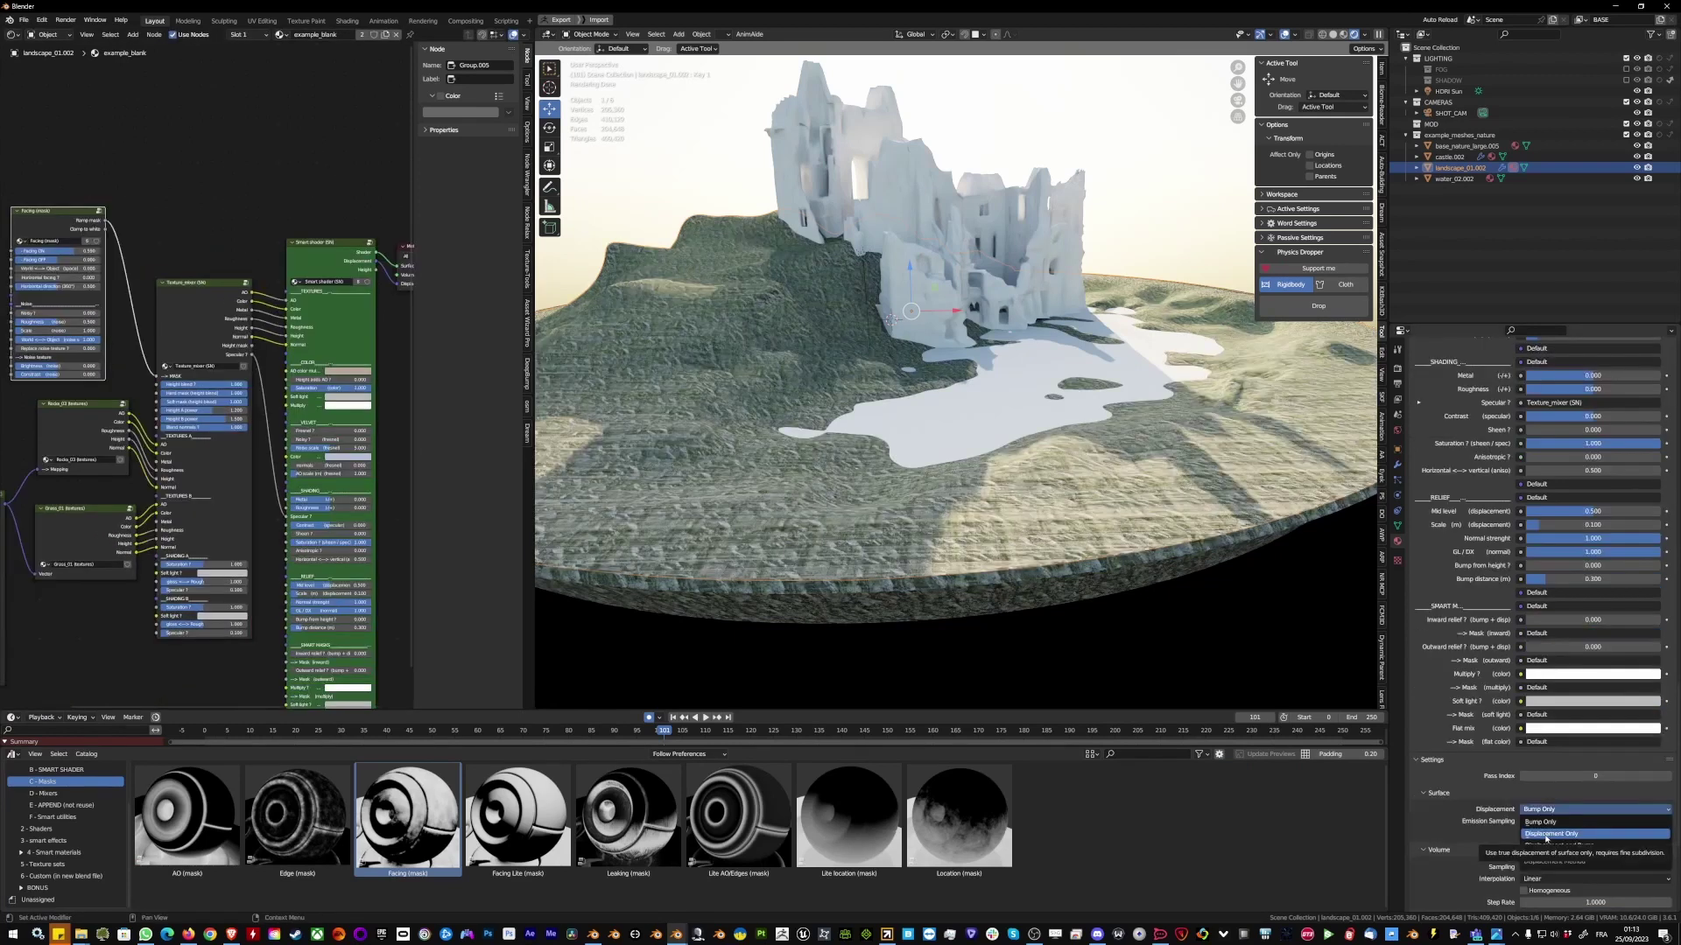
Step: Set the landscape material's displacement to Displacement Only and raise the UV / Box mapping's Bigger scale
{"action": "left_click", "coordinate": [1546, 834]}
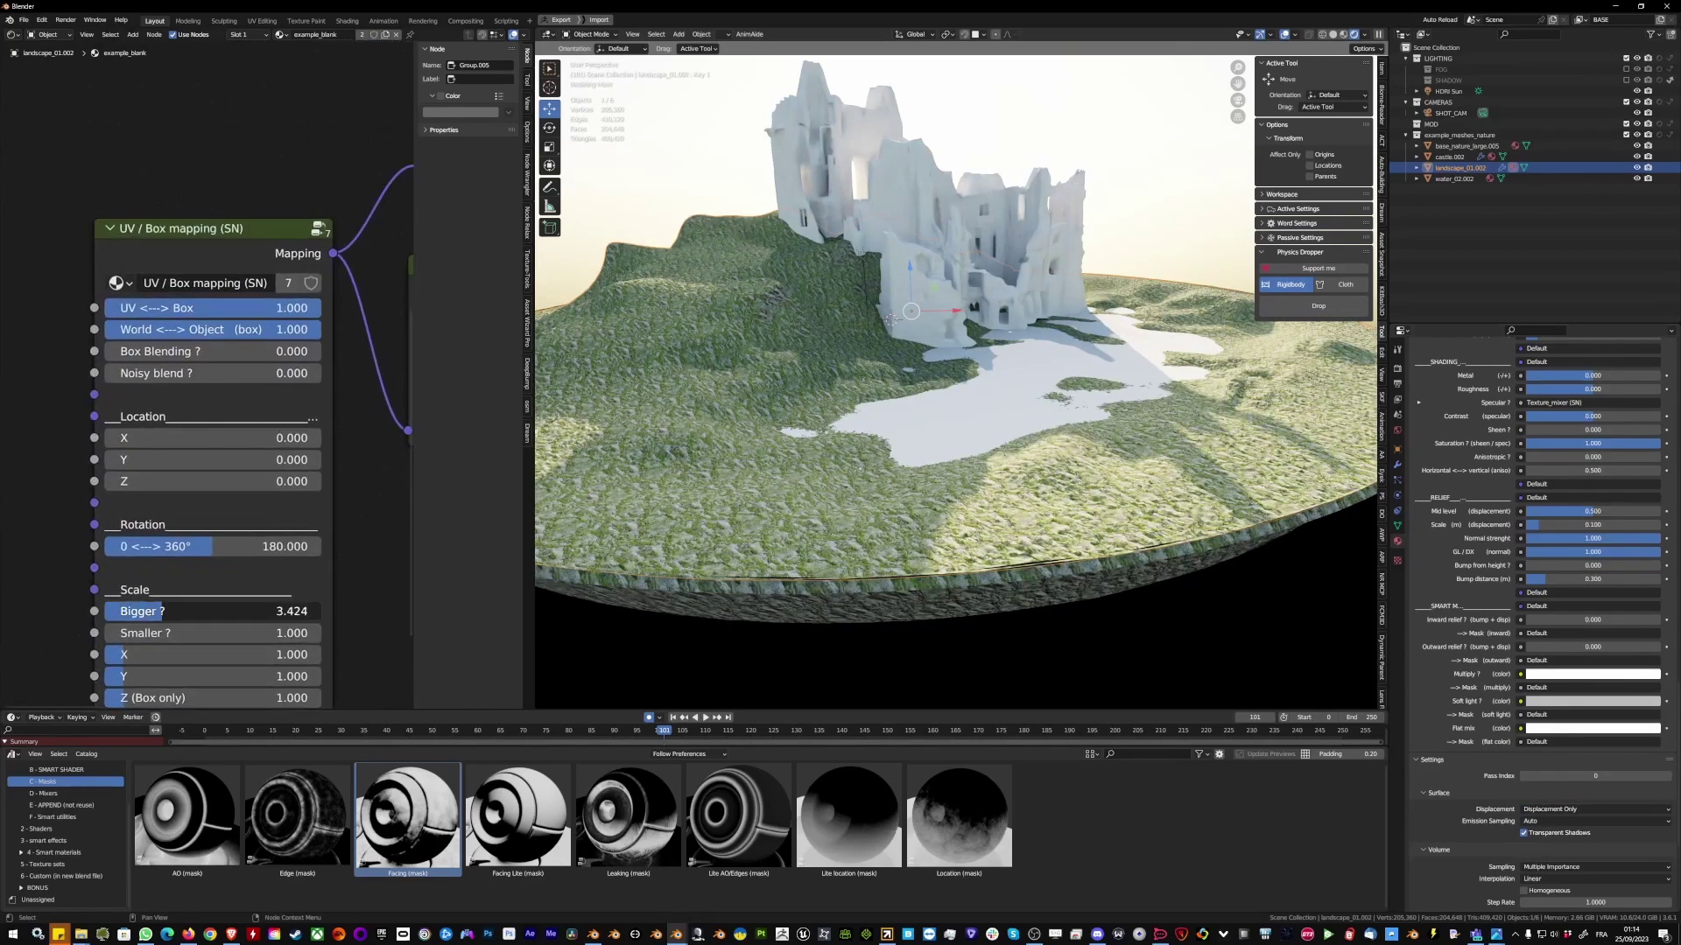
{"action": "left_click_drag", "start_coordinate": [162, 612], "coordinate": [221, 612]}
Step: Preview the Facing mask and raise its Facing OFF value, and lower the Smart shader's displacement Mid level
{"action": "middle_click_drag", "start_coordinate": [71, 243], "coordinate": [155, 313]}
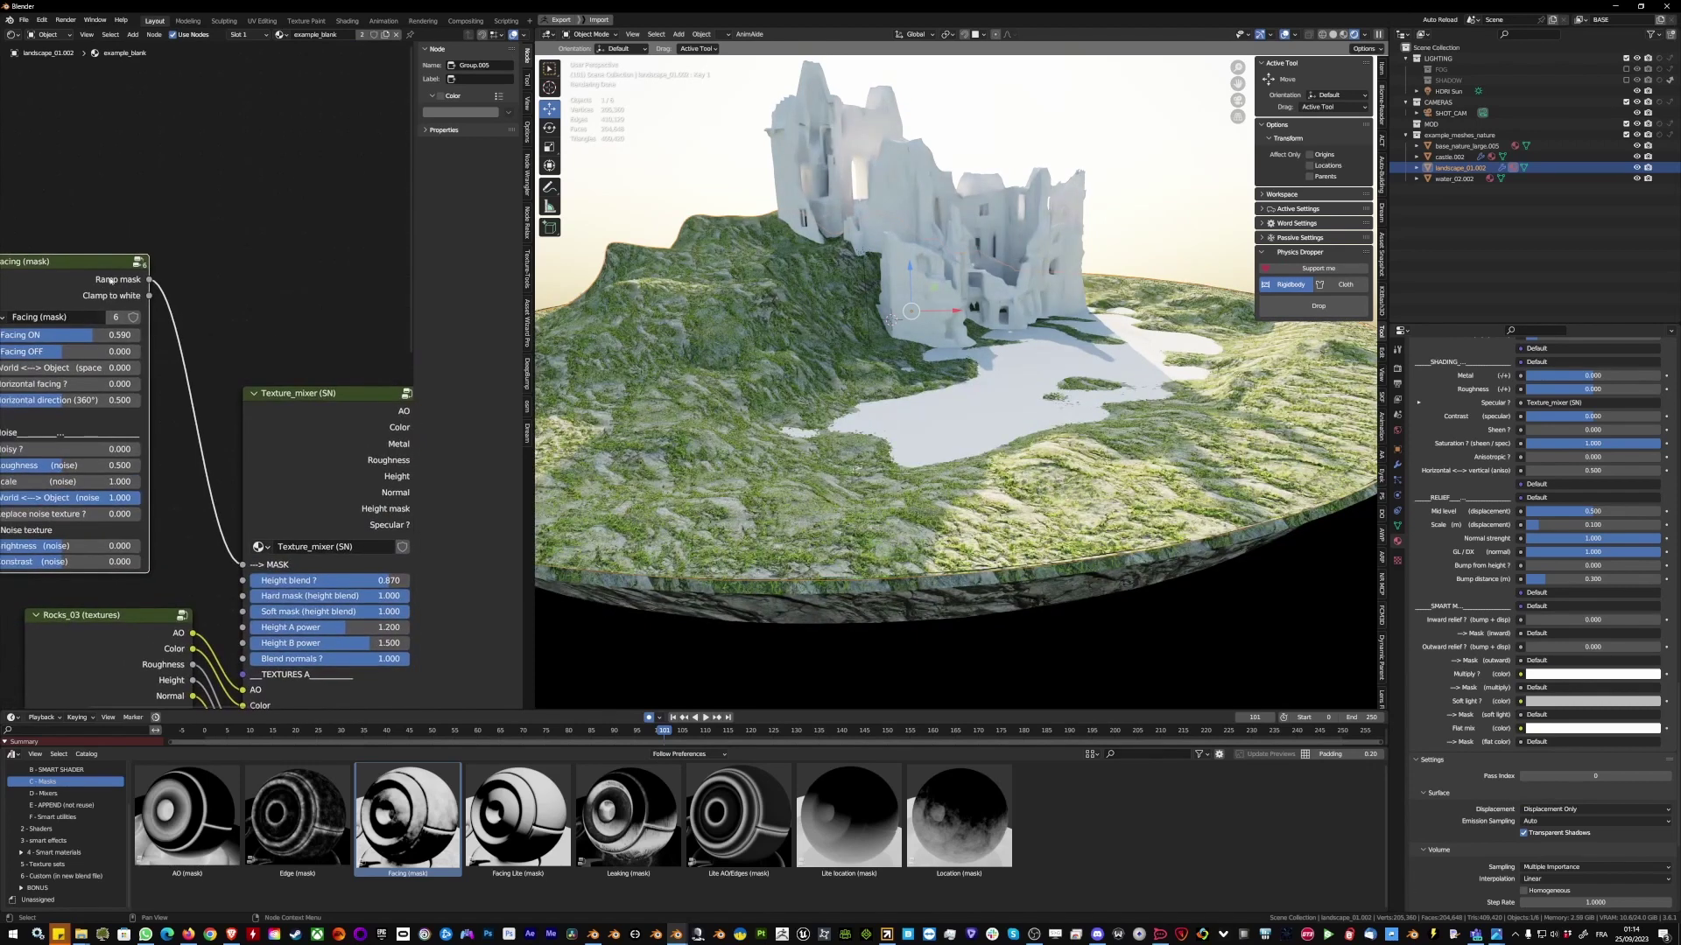
{"action": "left_click", "coordinate": [103, 283], "text": "ctrl+shift"}
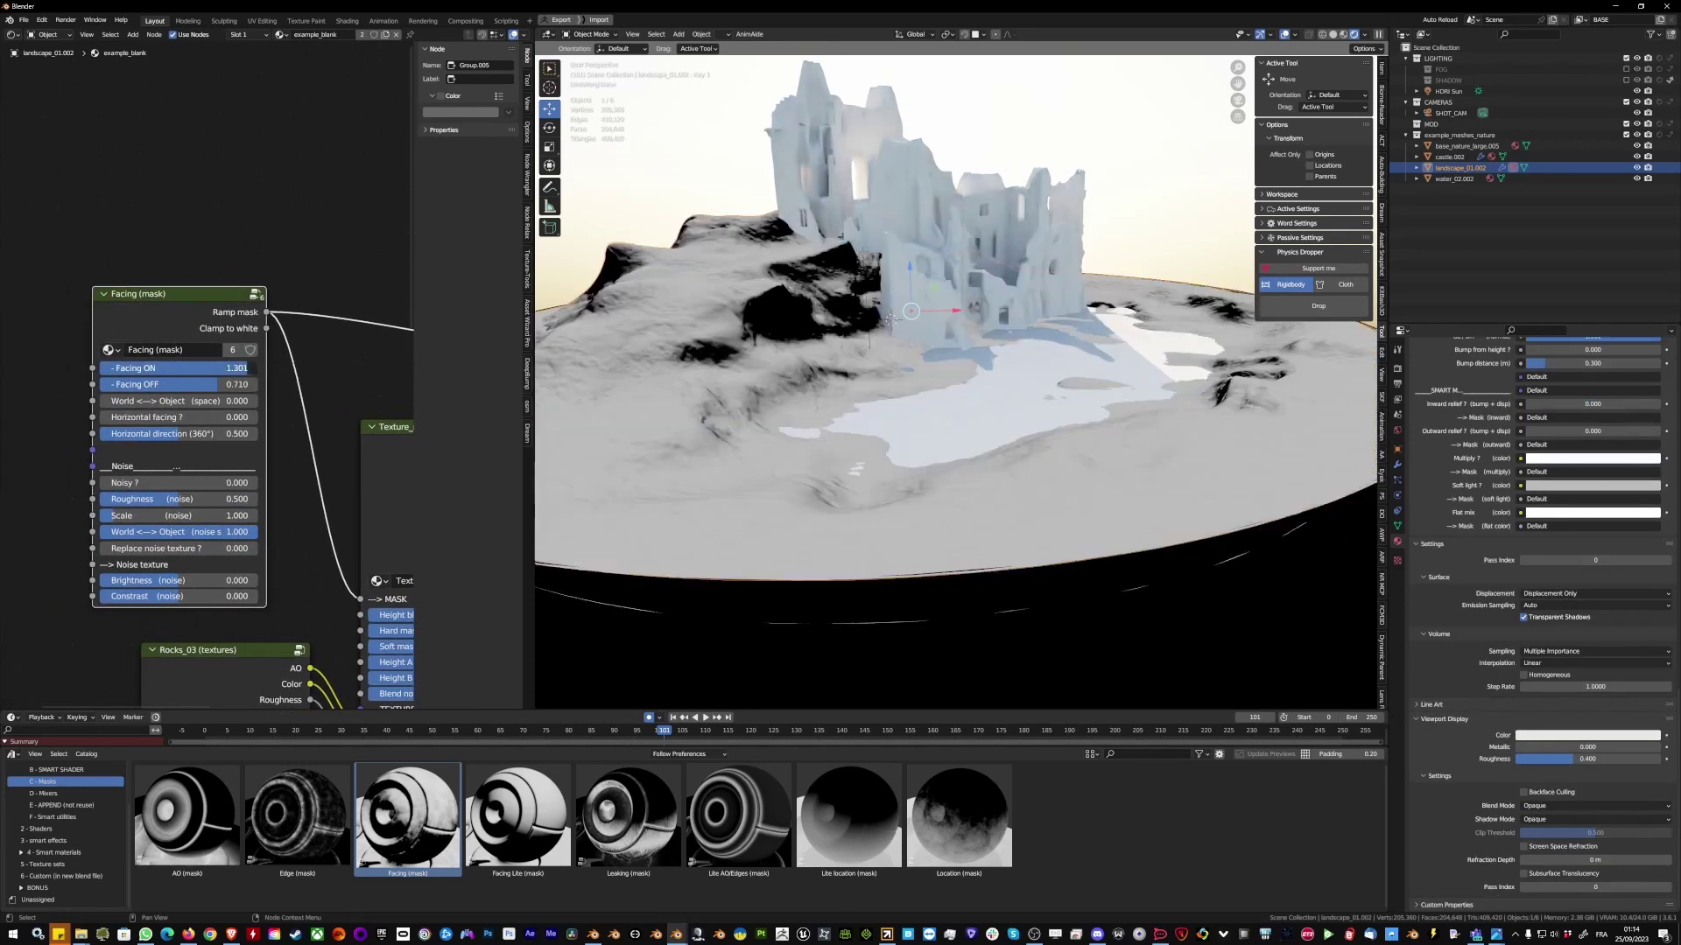
{"action": "left_click_drag", "start_coordinate": [232, 385], "coordinate": [239, 385]}
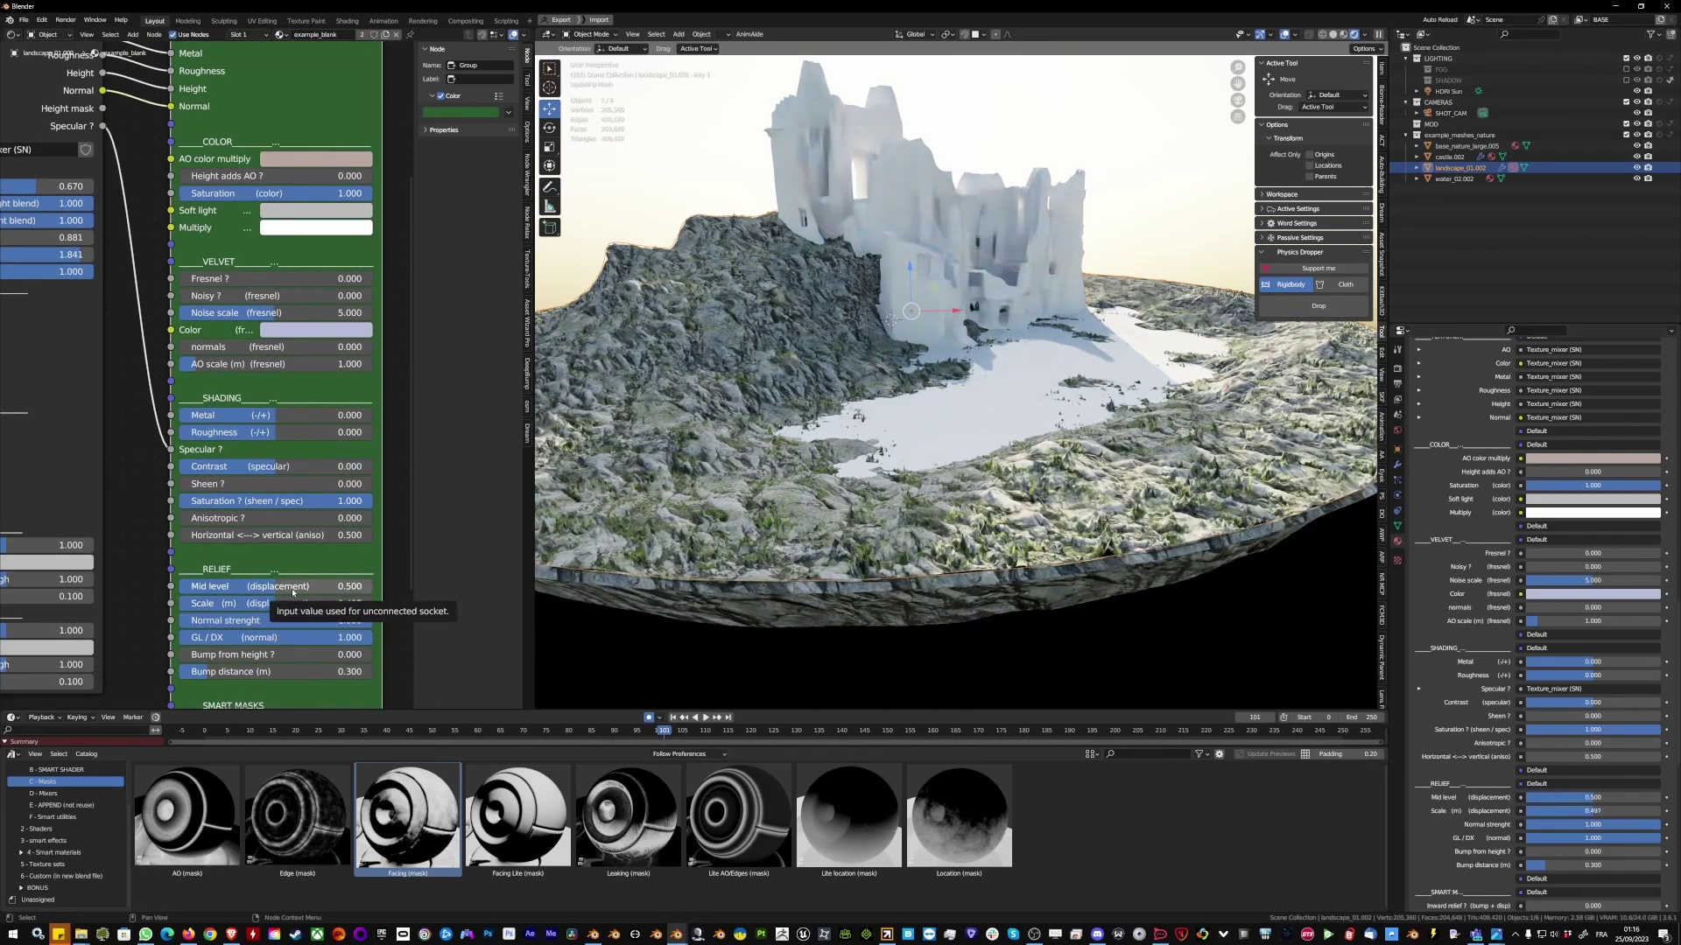
{"action": "left_click_drag", "start_coordinate": [294, 593], "coordinate": [285, 585]}
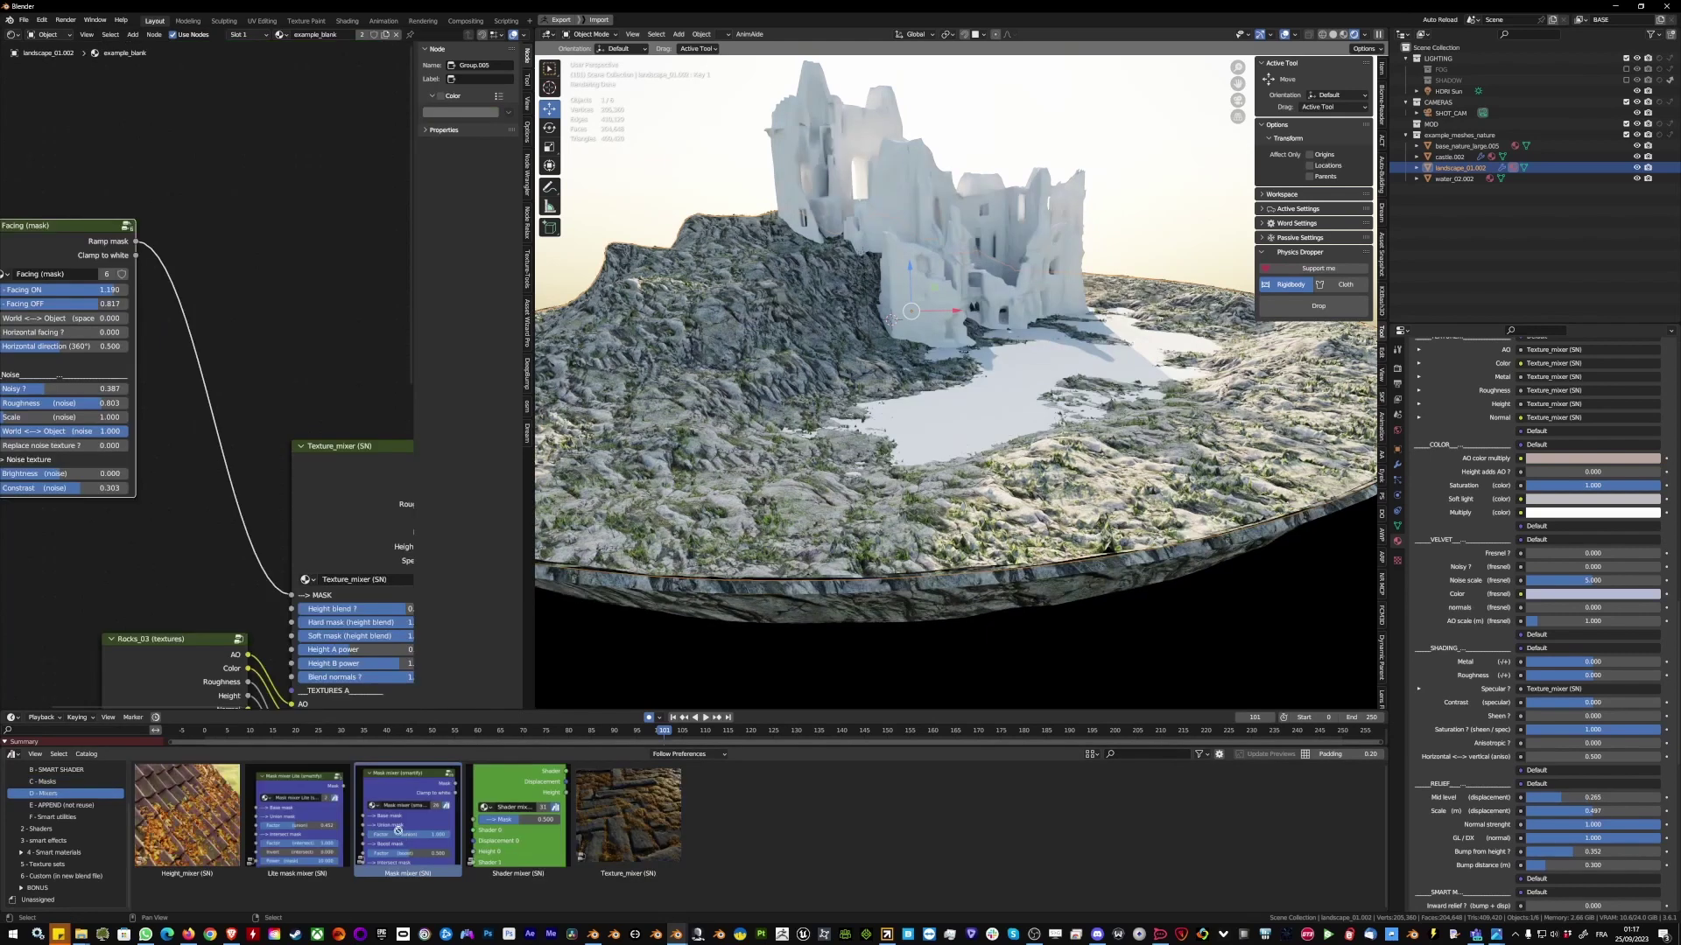
Step: Insert a Mask mixer between the Facing mask and Texture_mixer, with a Color Attribute node feeding its paint input
{"action": "left_click_drag", "start_coordinate": [408, 819], "coordinate": [206, 376]}
{"action": "left_click", "coordinate": [253, 434]}
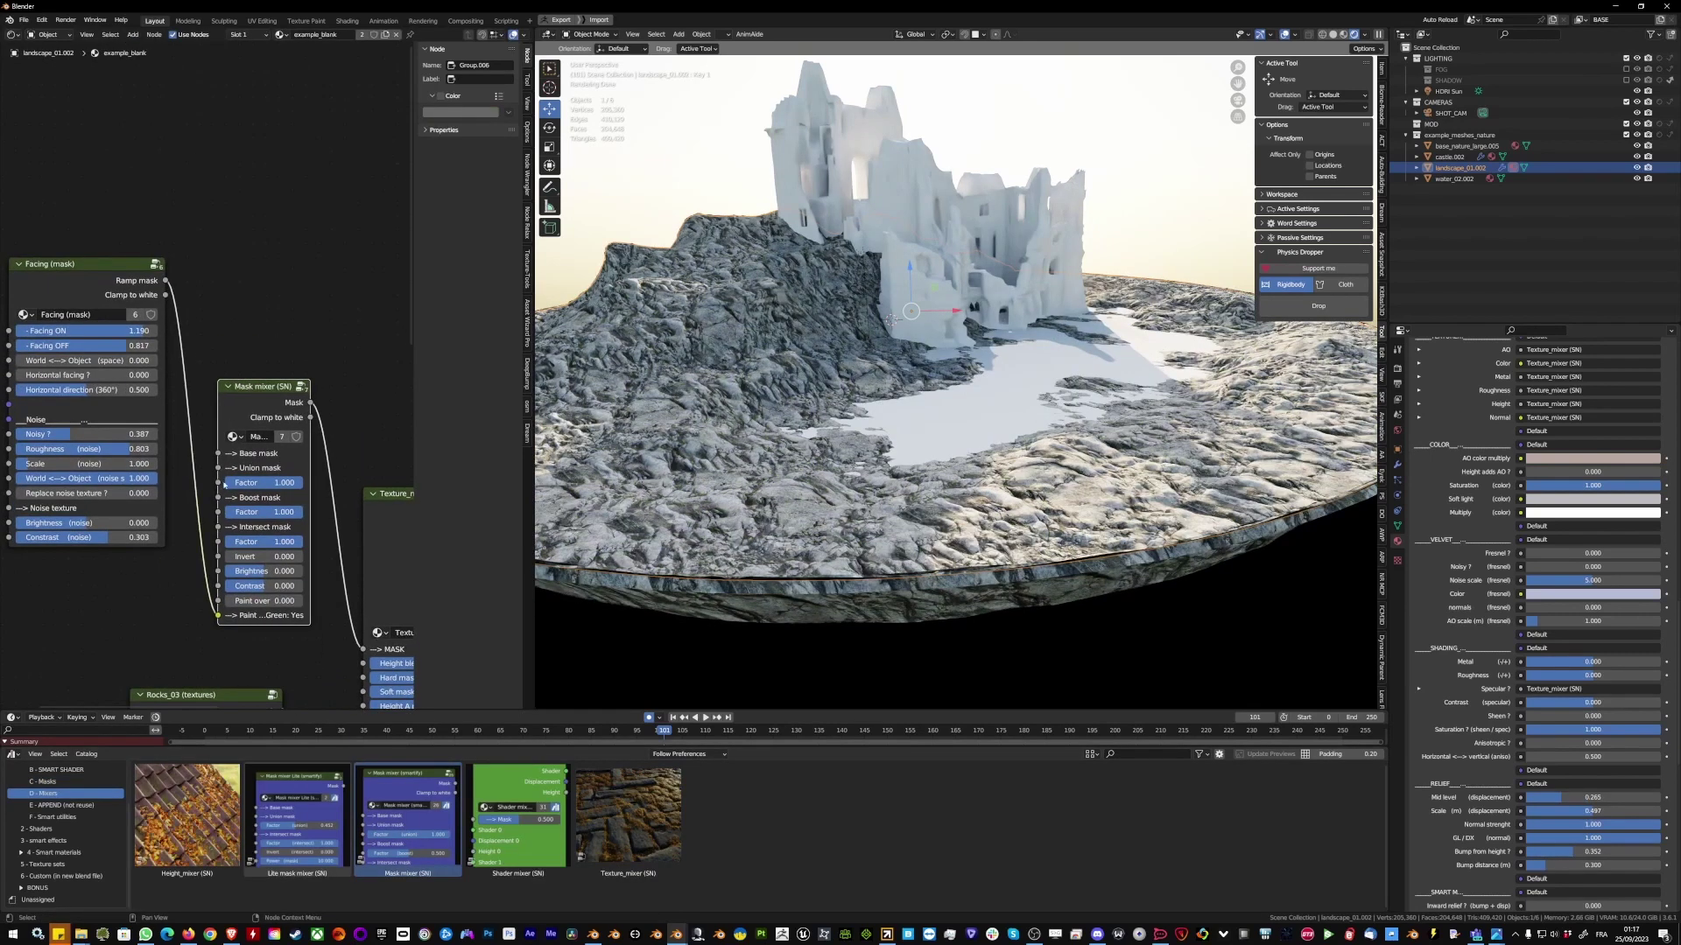
{"action": "left_click_drag", "start_coordinate": [166, 597], "coordinate": [191, 608]}
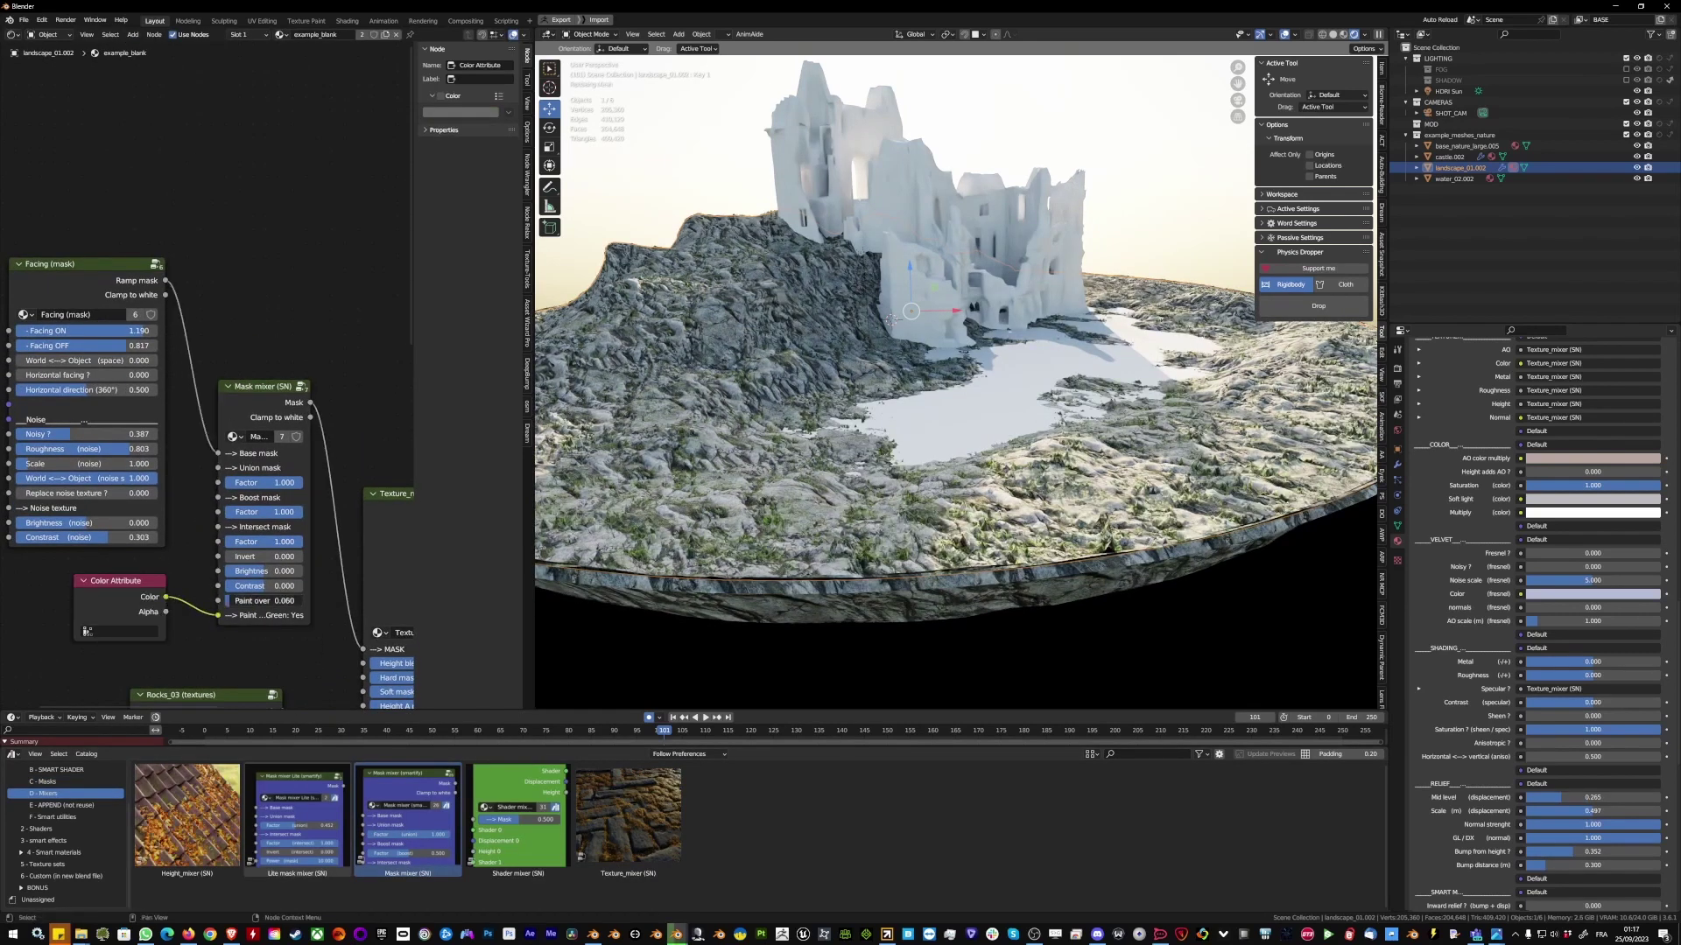
{"action": "left_click_drag", "start_coordinate": [117, 582], "coordinate": [121, 607]}
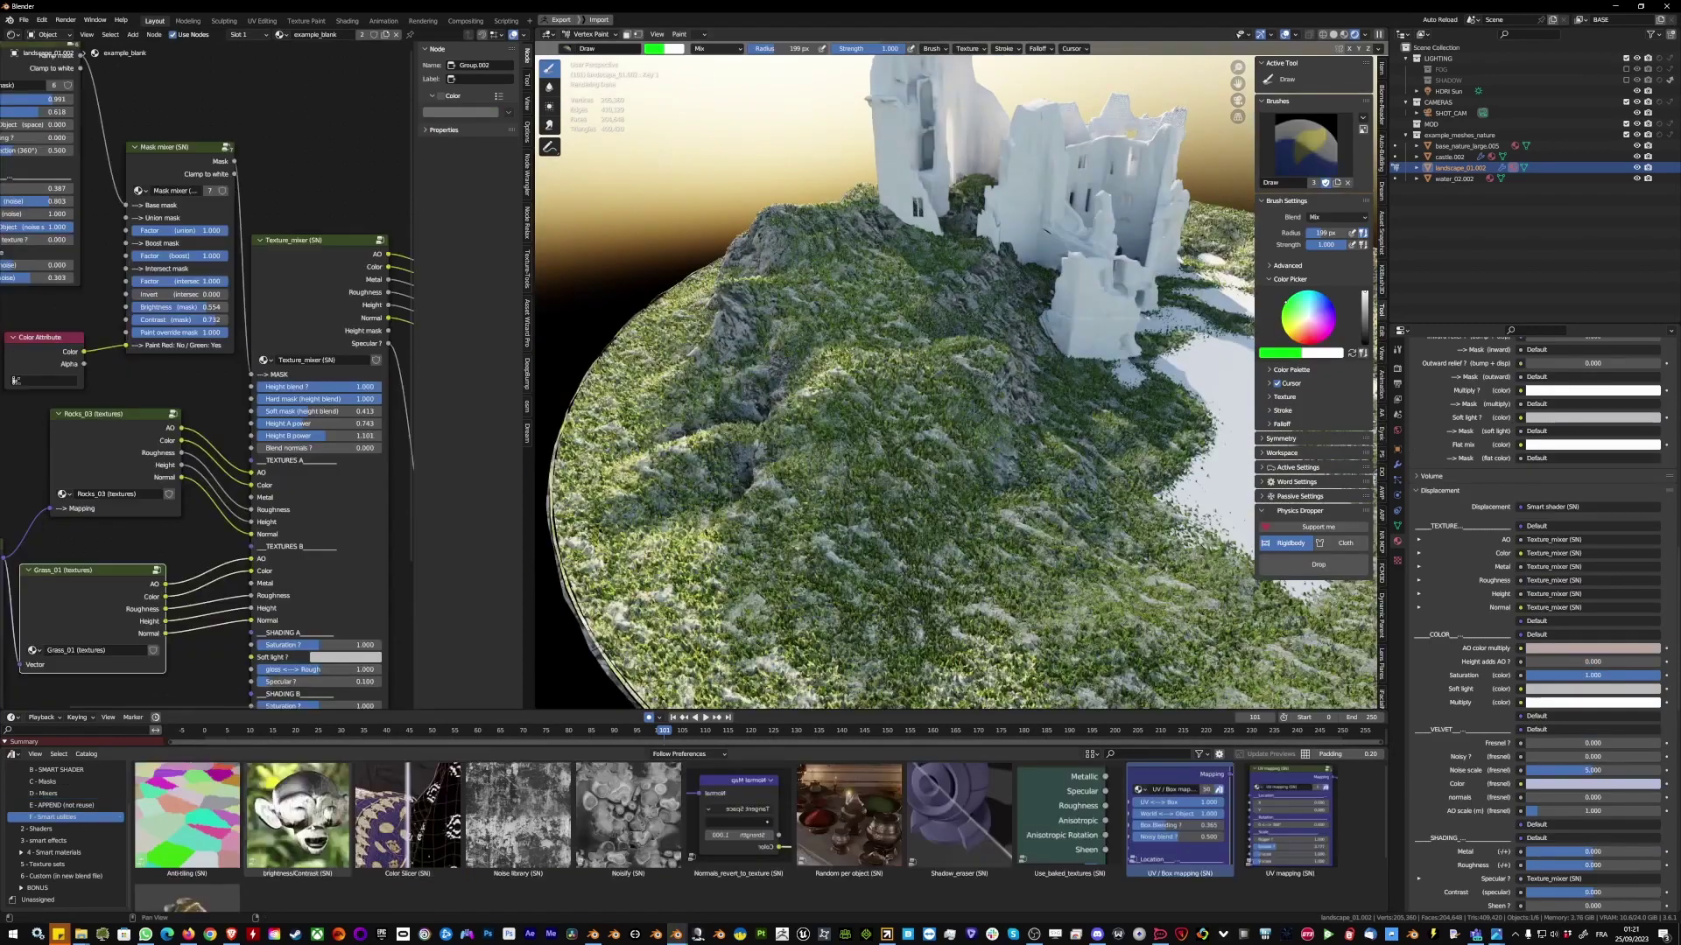
Step: Insert a brightness/Contrast node between the Grass_01 Height output and the Texture_mixer's Textures B Height input
{"action": "left_click_drag", "start_coordinate": [298, 819], "coordinate": [230, 669]}
{"action": "left_click_drag", "start_coordinate": [230, 670], "coordinate": [231, 619]}
{"action": "scroll", "coordinate": [235, 643], "scroll_direction": "up", "scroll_amount": 3}
{"action": "middle_click_drag", "start_coordinate": [235, 644], "coordinate": [207, 569]}
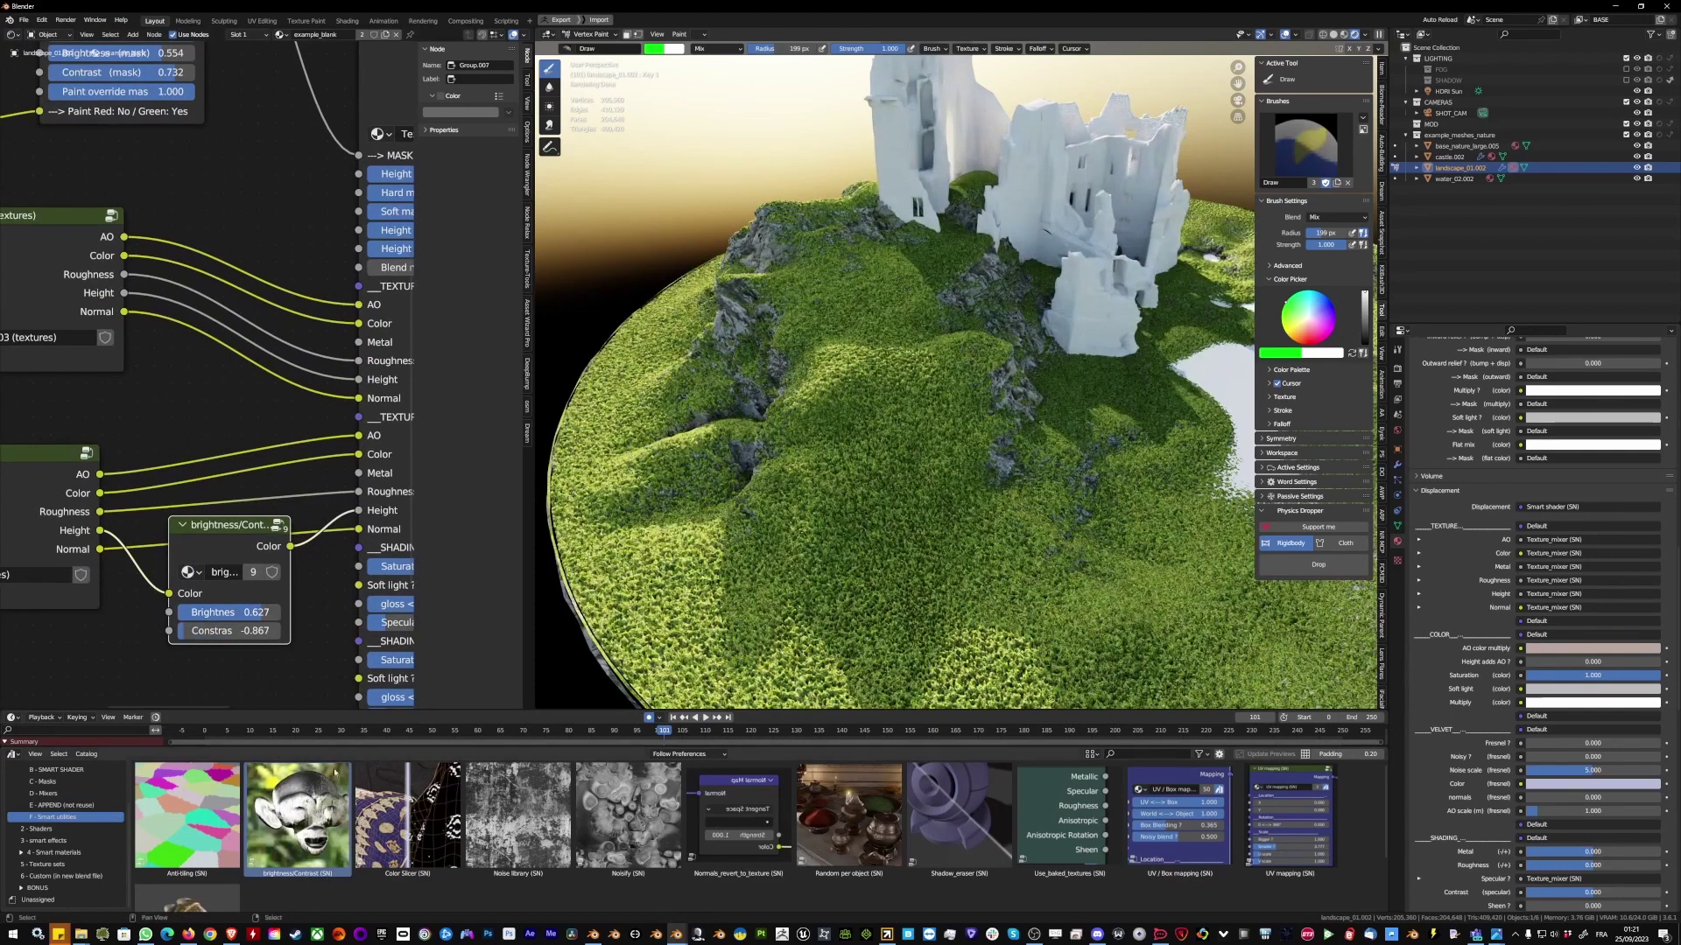
Step: Set the Texture_mixer's Height B power to 0.5
{"action": "middle_click_drag", "start_coordinate": [226, 426], "coordinate": [173, 487]}
{"action": "scroll", "coordinate": [171, 597], "scroll_direction": "down", "scroll_amount": 1}
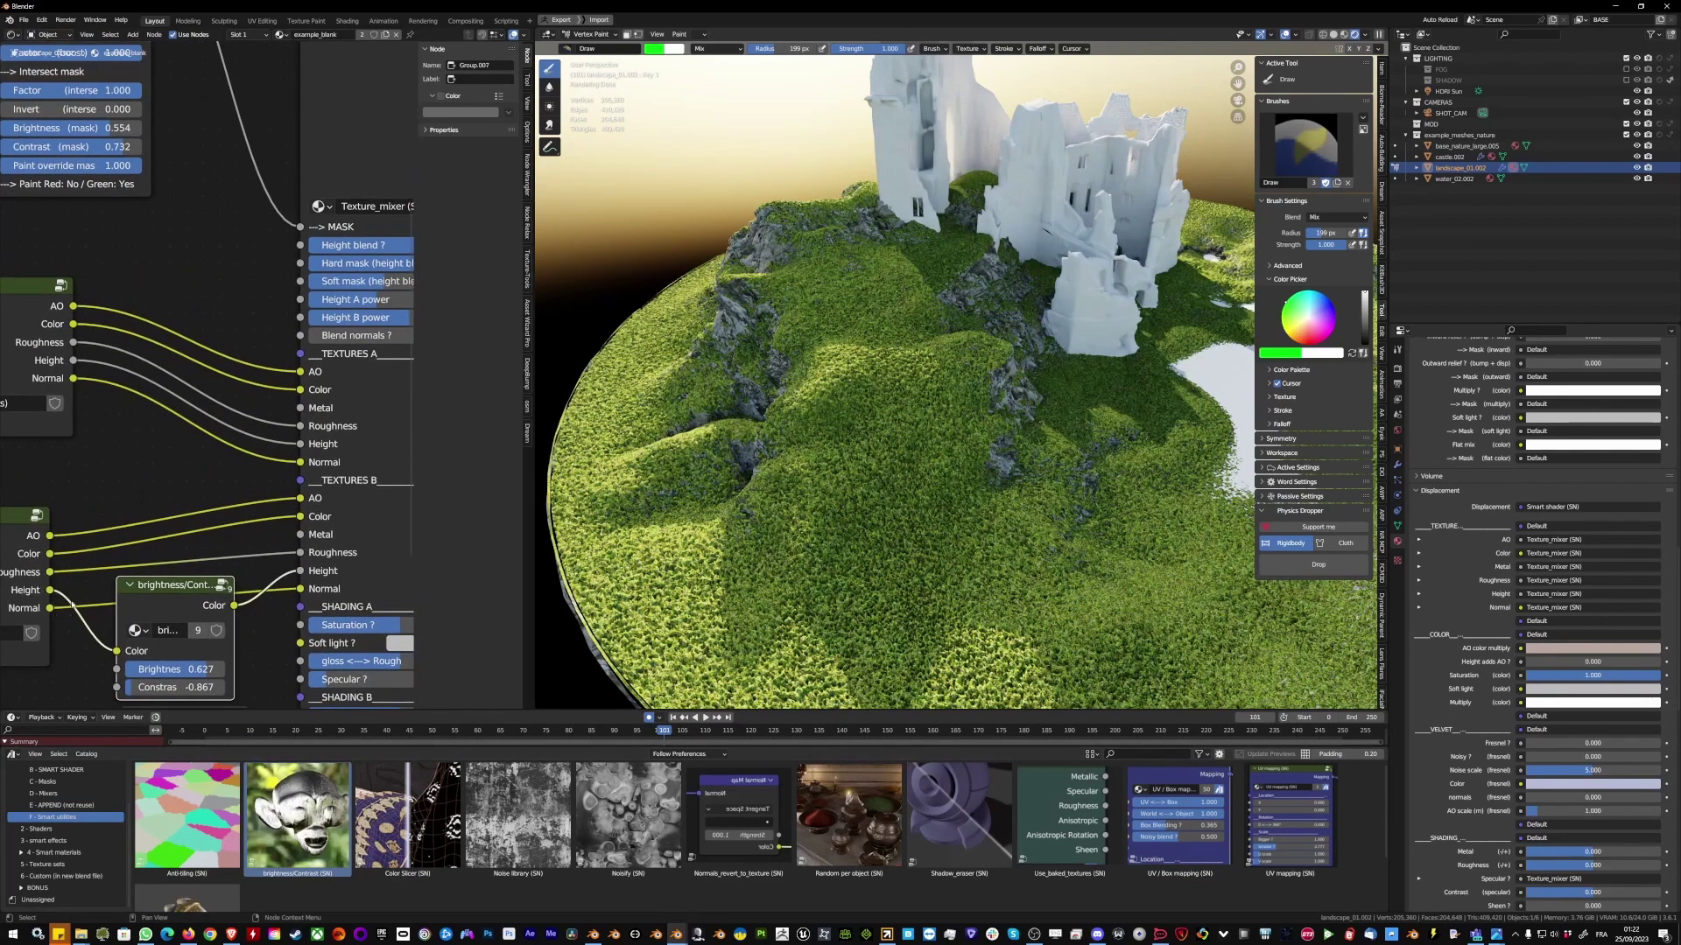
{"action": "scroll", "coordinate": [350, 376], "scroll_direction": "down", "scroll_amount": 1}
{"action": "middle_click_drag", "start_coordinate": [394, 341], "coordinate": [263, 494]}
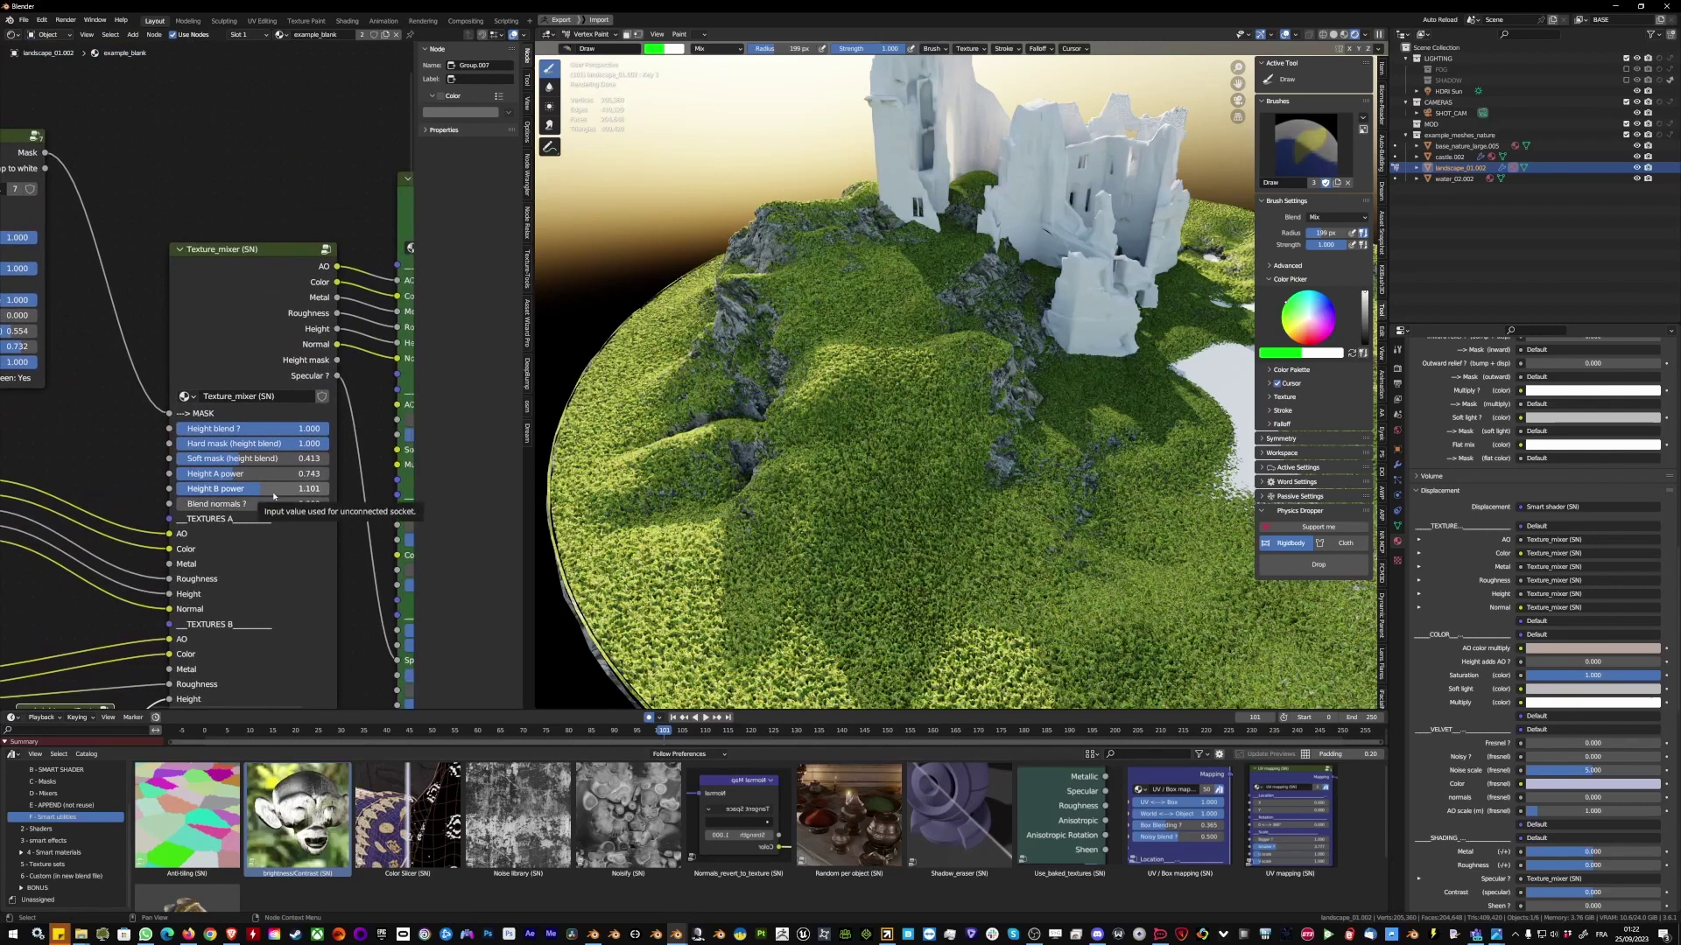
{"action": "left_click_drag", "start_coordinate": [262, 492], "coordinate": [216, 492]}
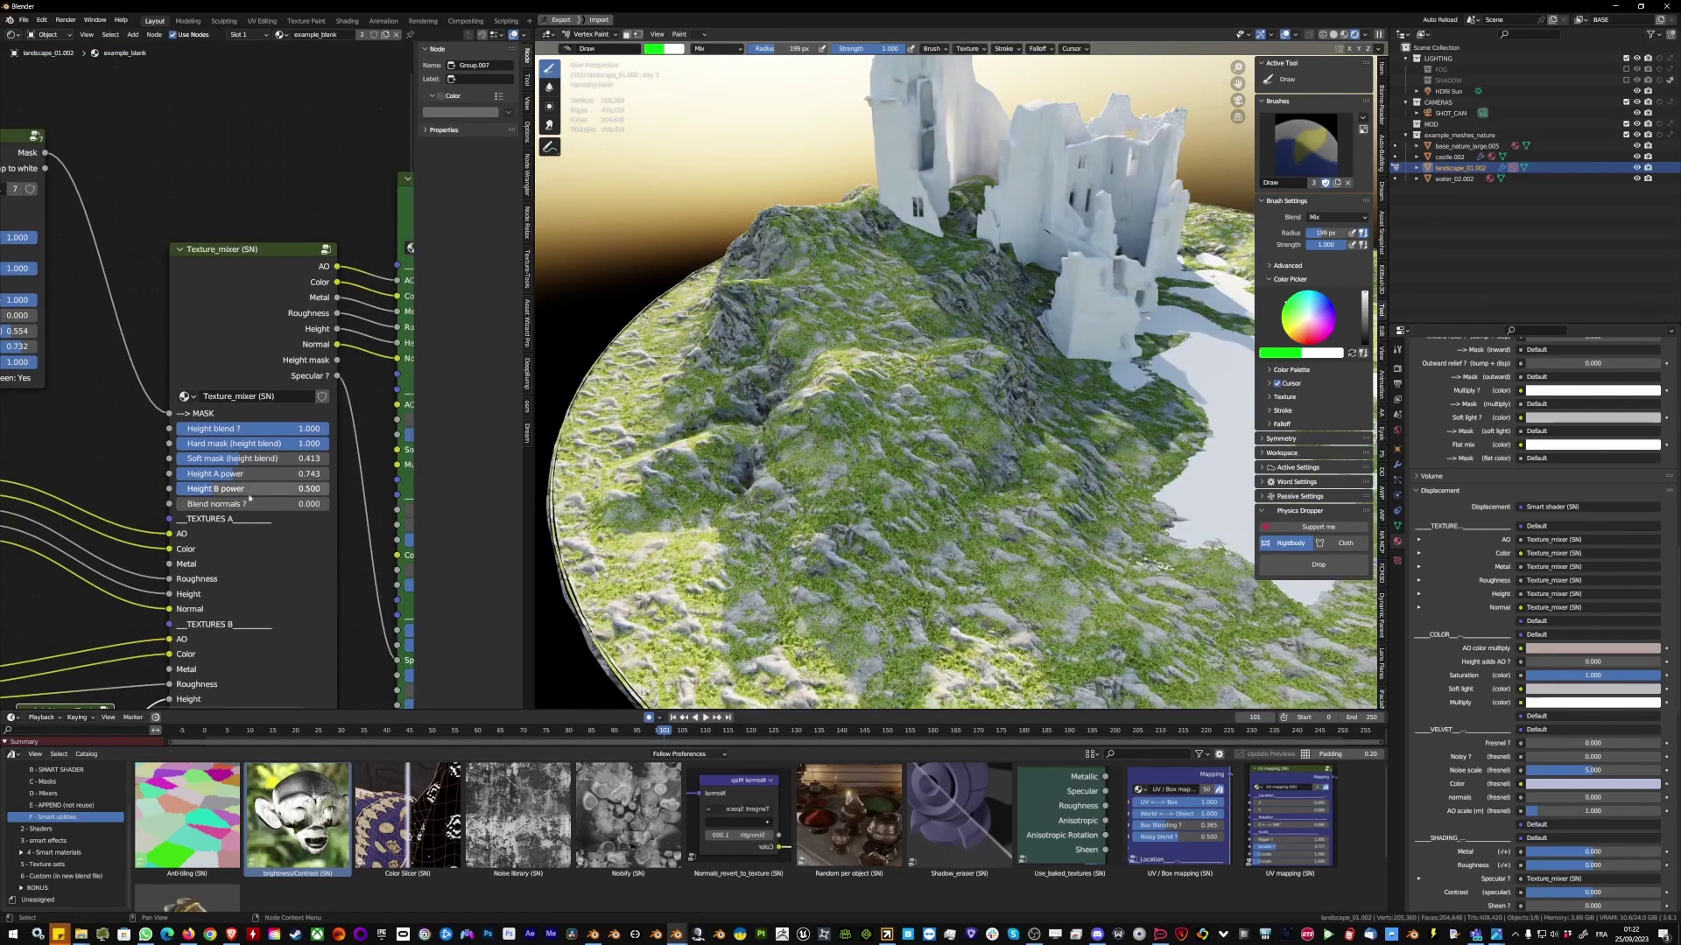
Step: Tint the Texture_mixer's Shading B soft light colour green
{"action": "middle_click_drag", "start_coordinate": [885, 494], "coordinate": [805, 429], "text": "shift"}
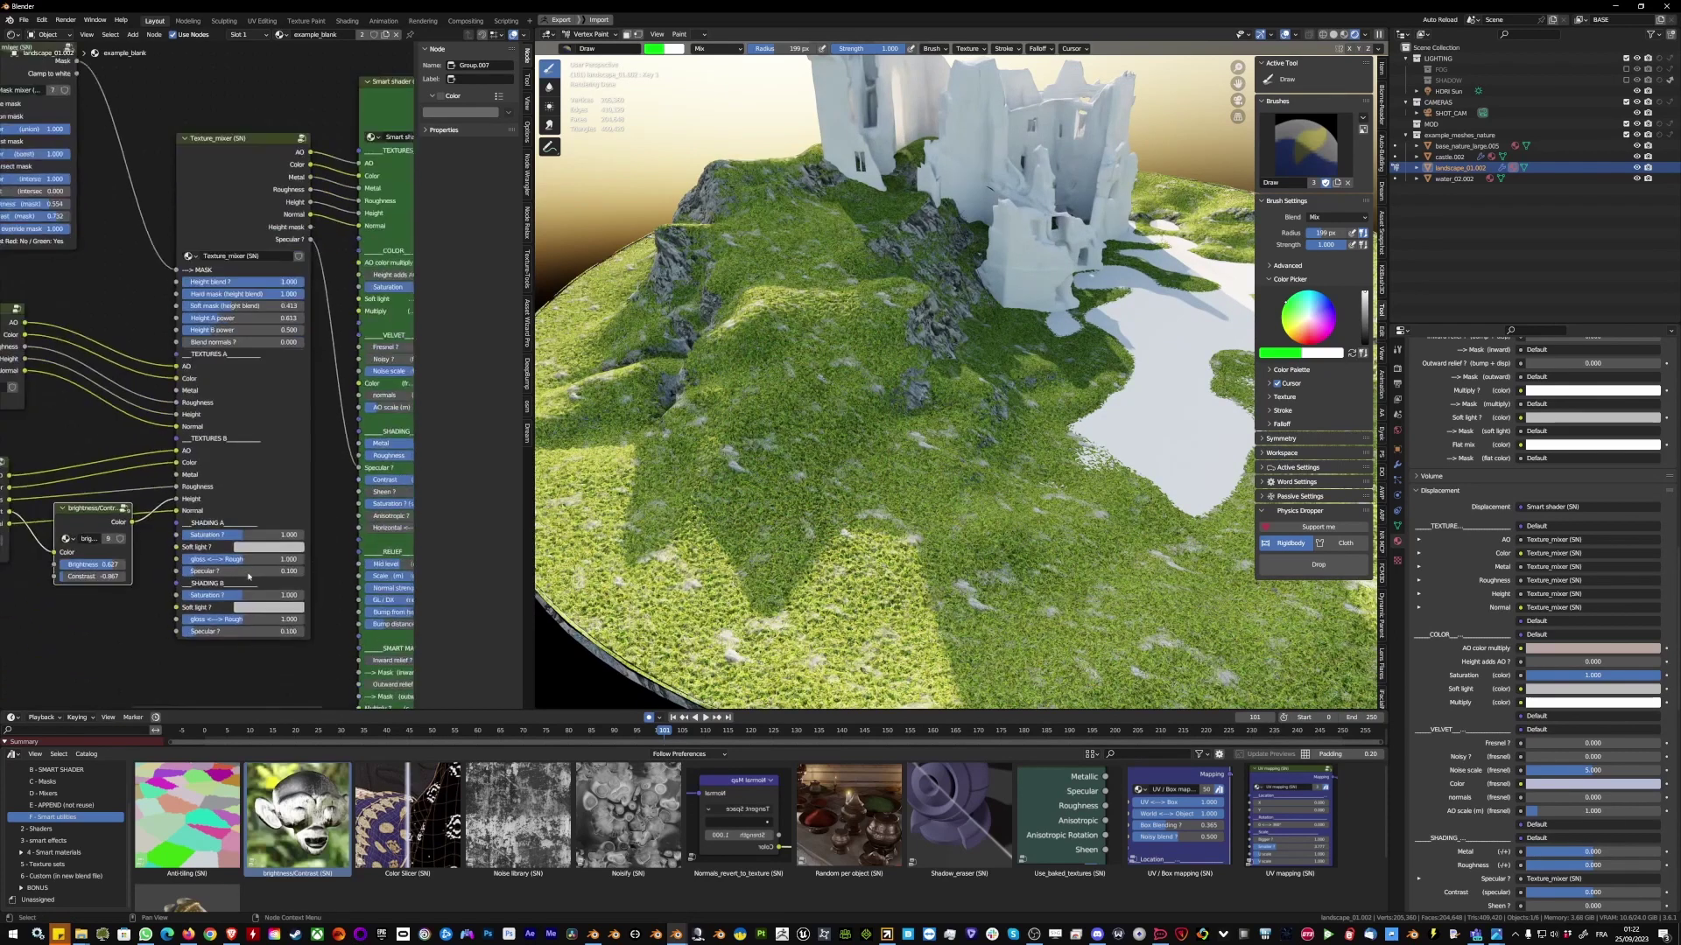
{"action": "scroll", "coordinate": [248, 576], "scroll_direction": "up", "scroll_amount": 2}
{"action": "left_click", "coordinate": [241, 623]}
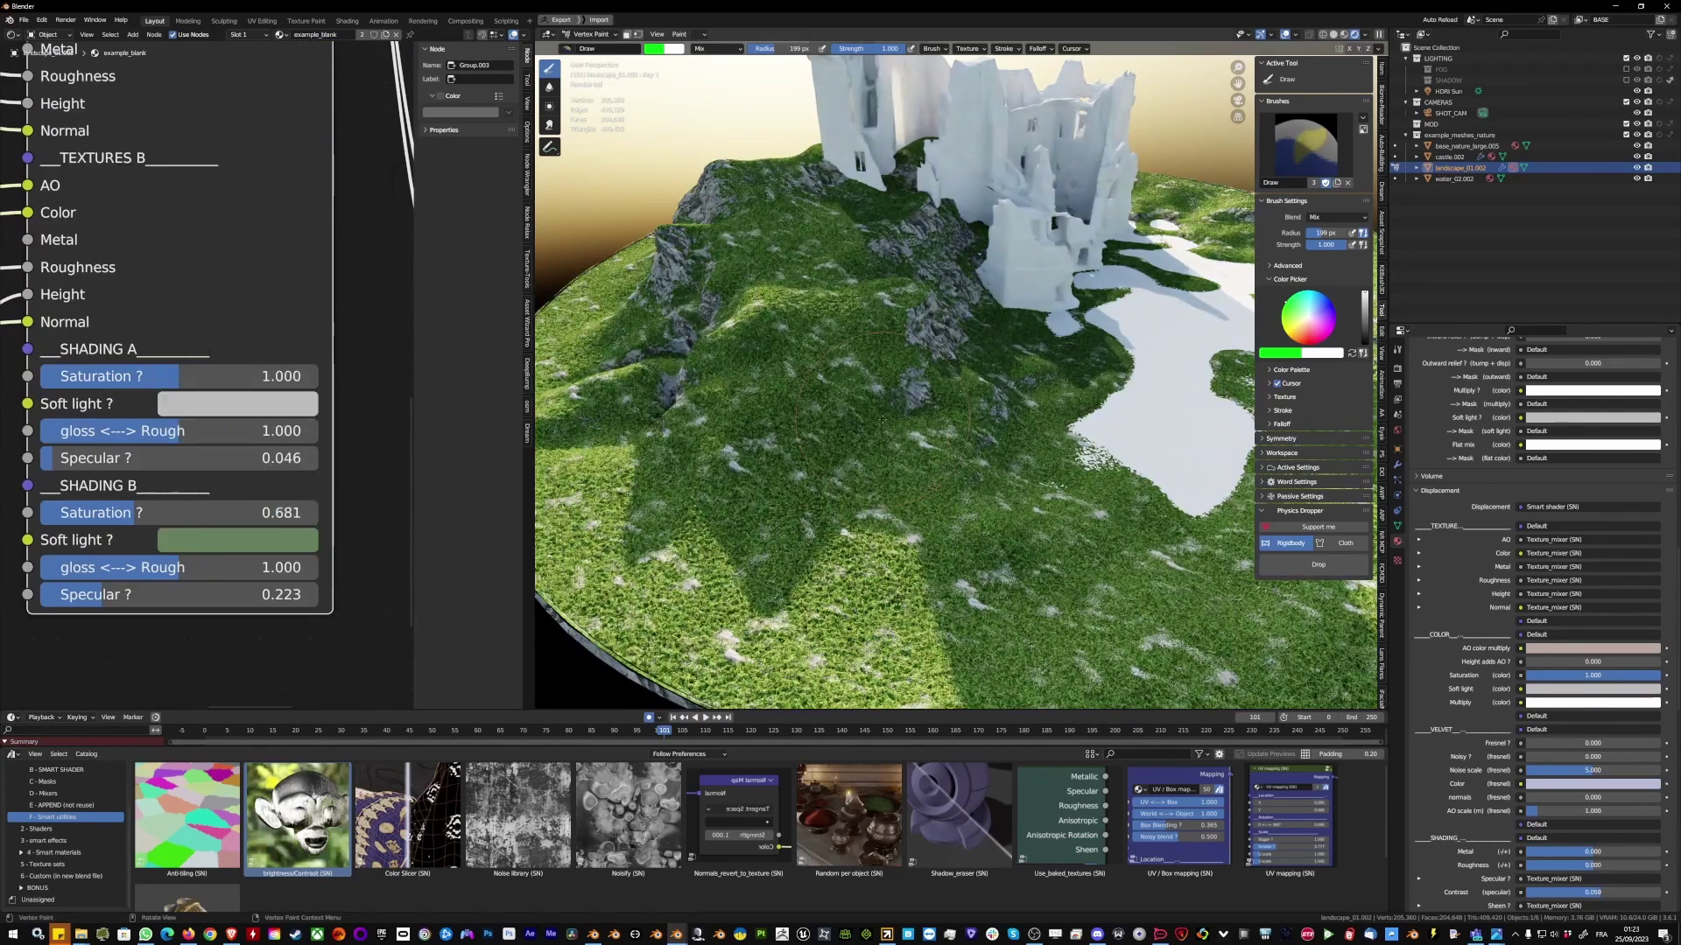
Step: Apply the Water_01 smart material to the water surface beside the castle
{"action": "middle_click_drag", "start_coordinate": [883, 420], "coordinate": [764, 421]}
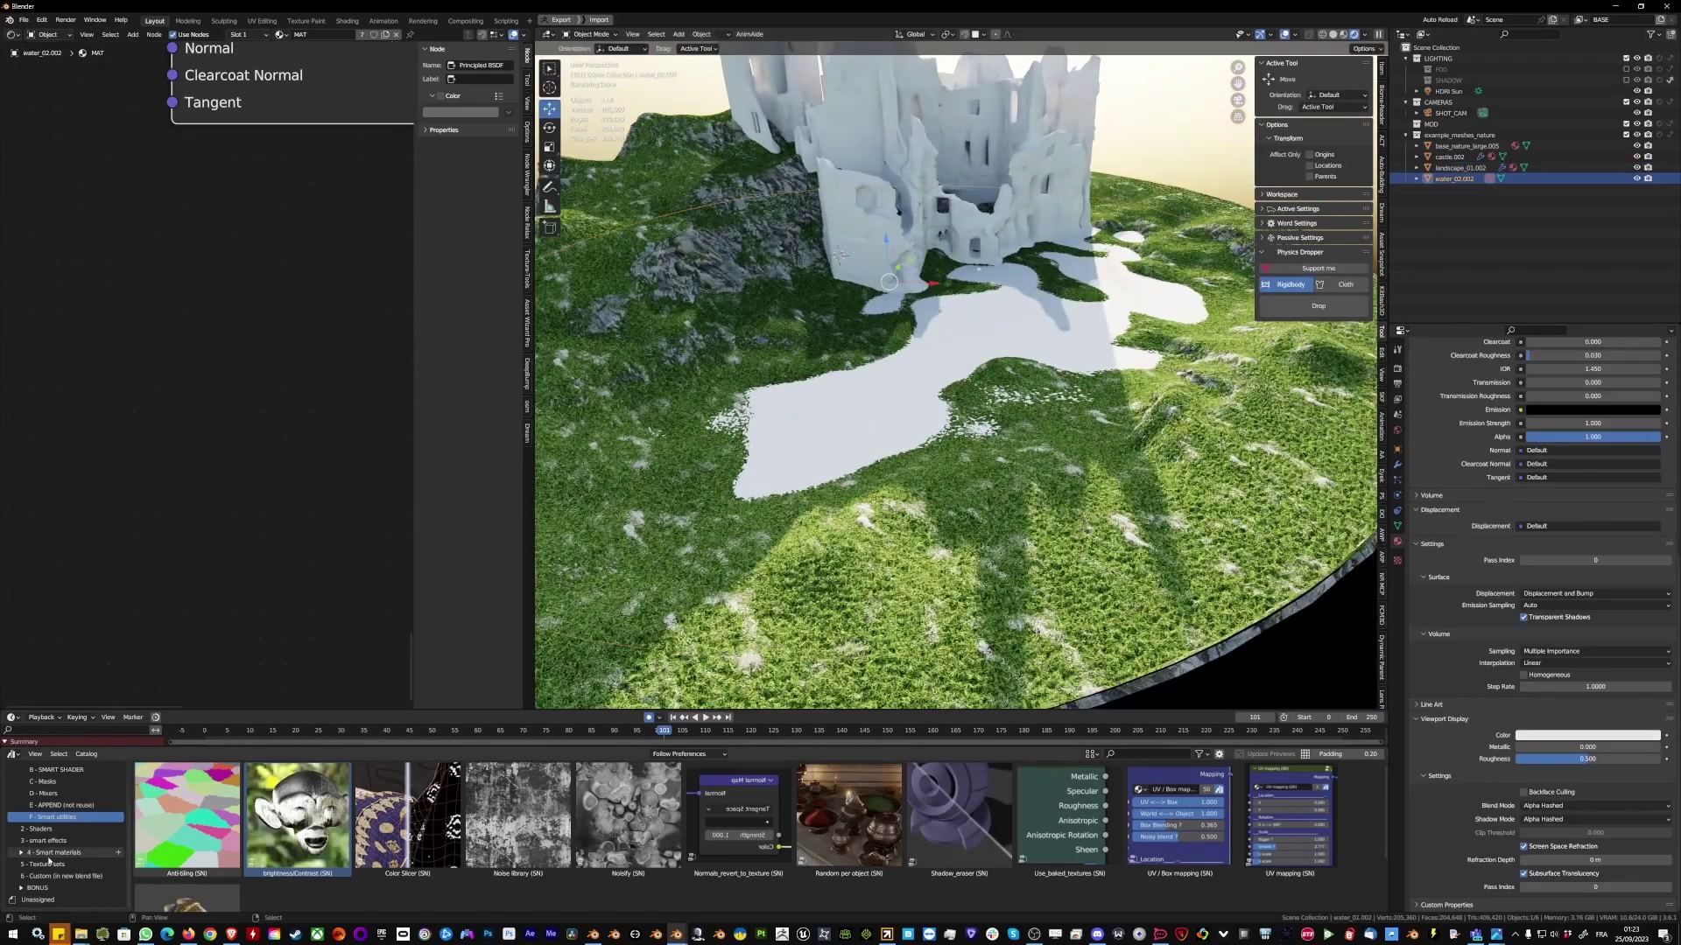
{"action": "left_click", "coordinate": [60, 853]}
{"action": "scroll", "coordinate": [72, 865], "scroll_direction": "down", "scroll_amount": 3}
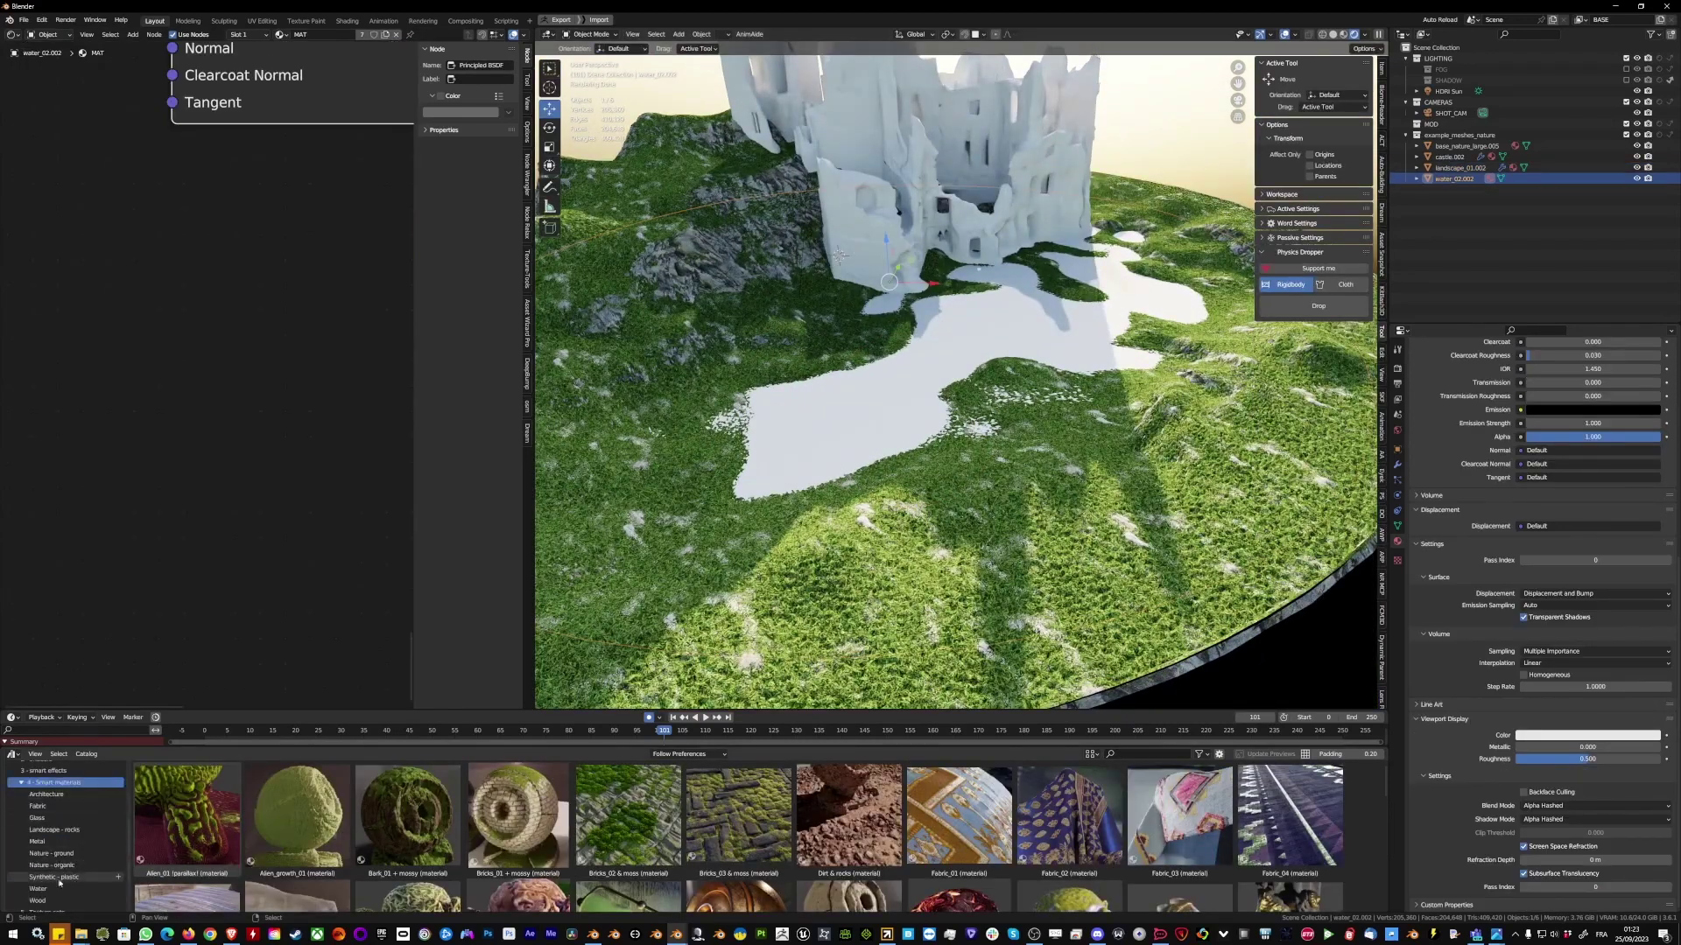
{"action": "left_click", "coordinate": [57, 888]}
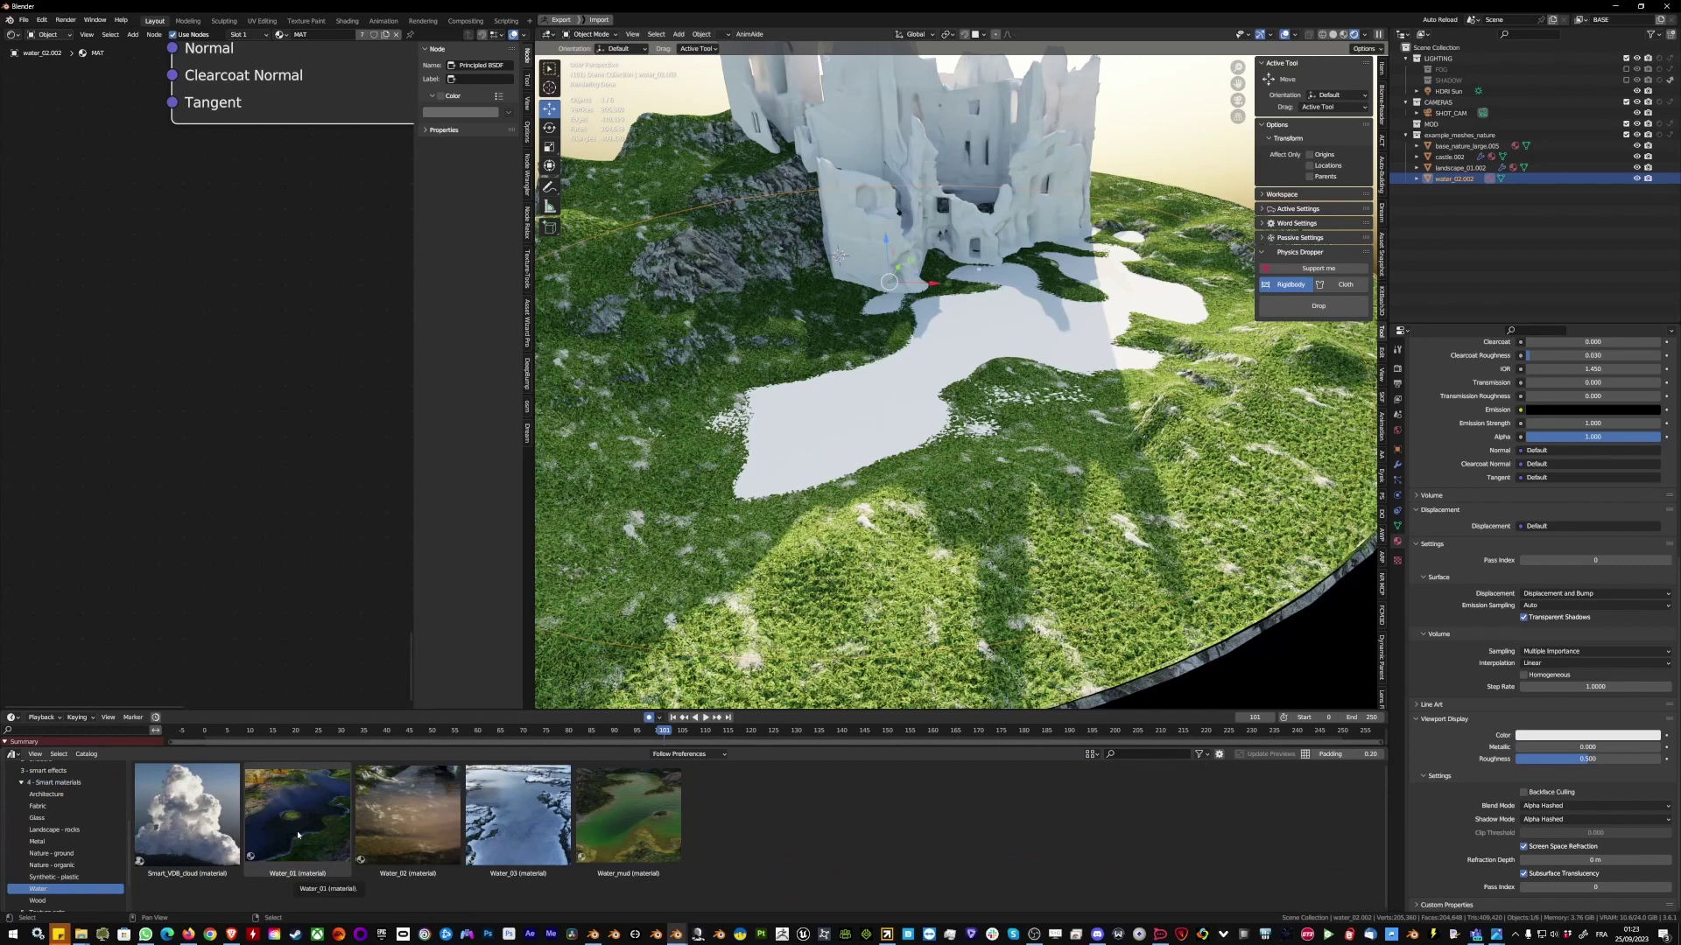
{"action": "left_click_drag", "start_coordinate": [298, 834], "coordinate": [841, 438]}
Step: Change the Water_01 shader's Scatter color to light blue
{"action": "scroll", "coordinate": [229, 538], "scroll_direction": "up", "scroll_amount": 3}
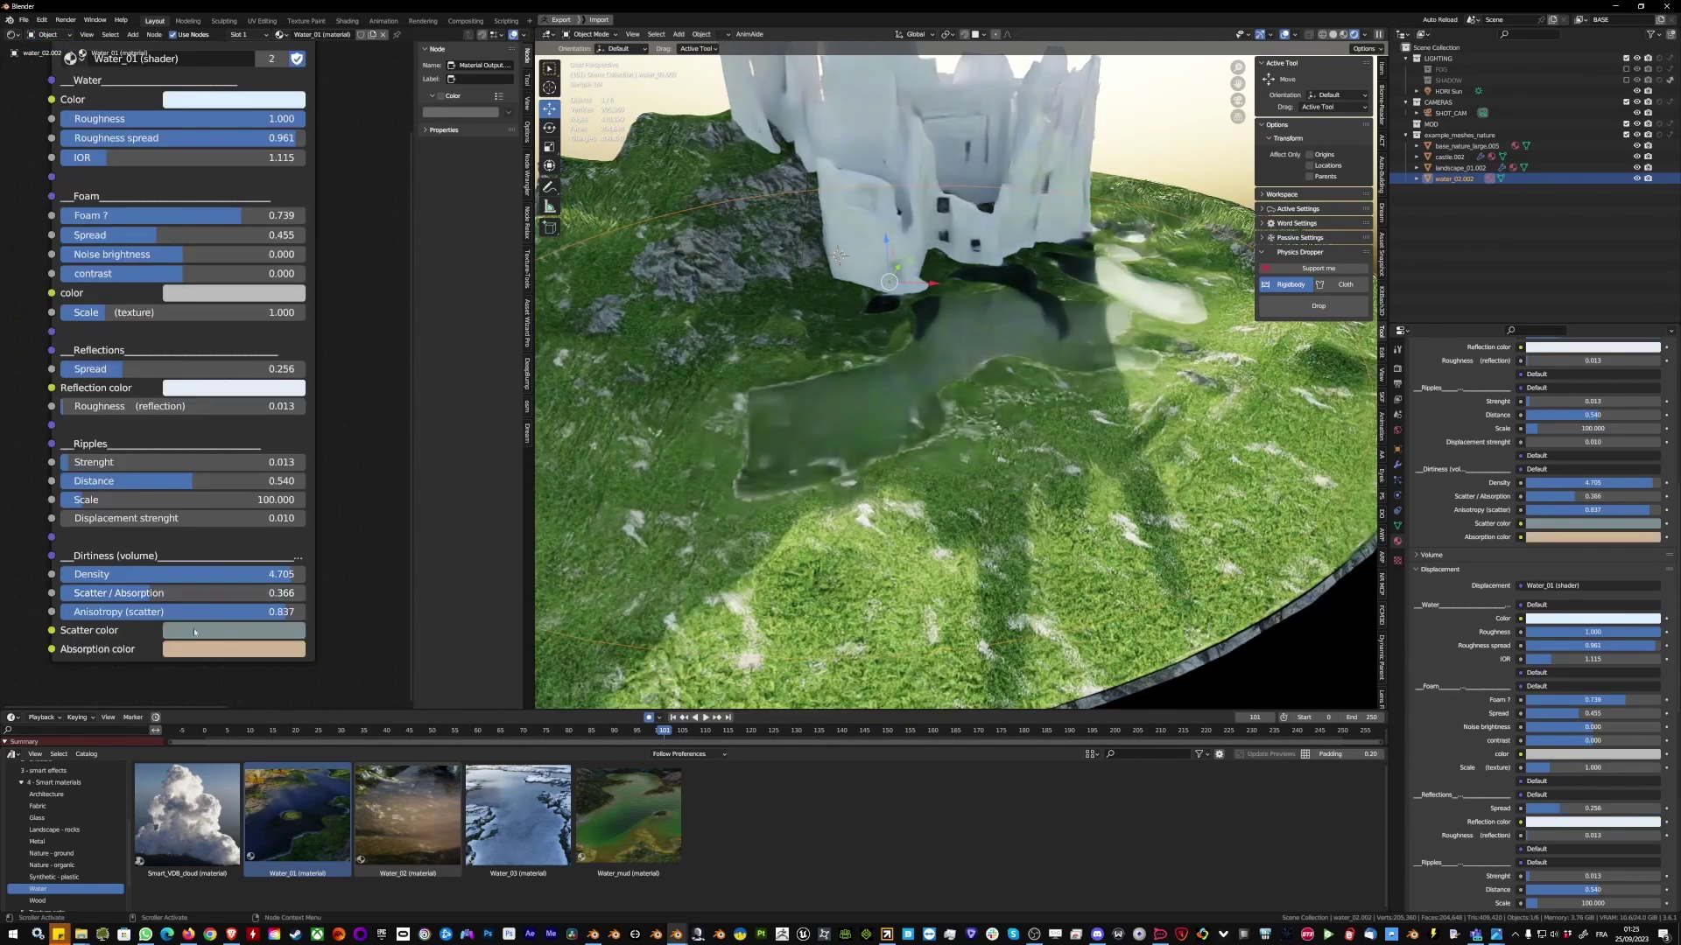
{"action": "left_click", "coordinate": [195, 632]}
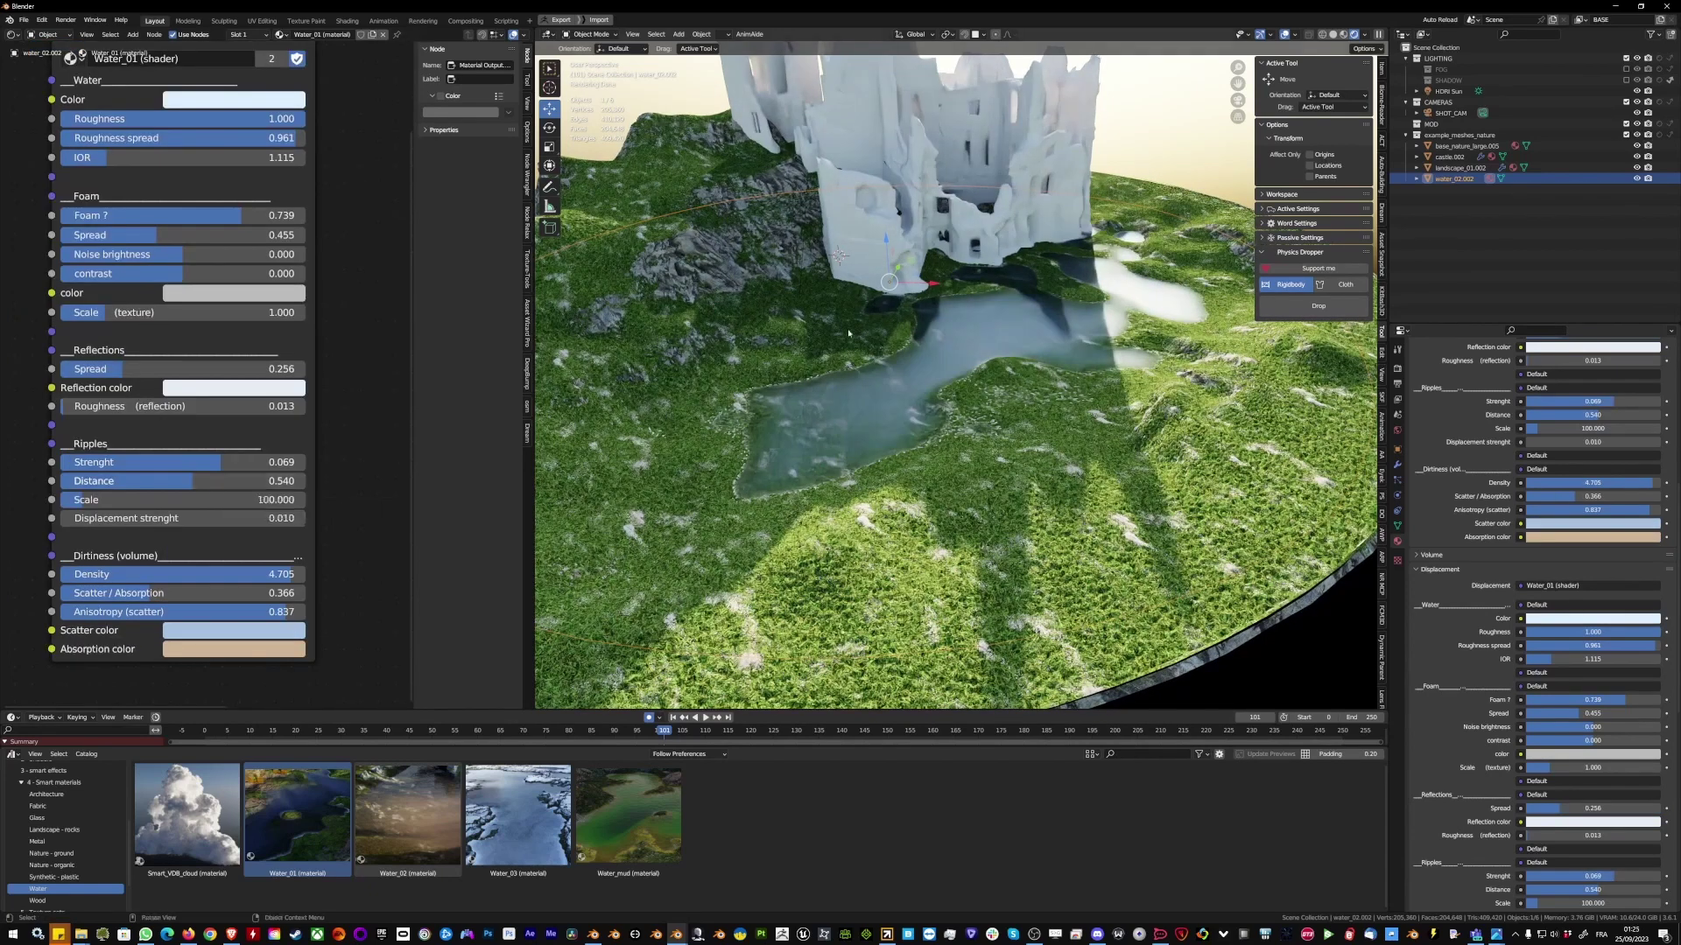
{"action": "middle_click_drag", "start_coordinate": [847, 333], "coordinate": [847, 254]}
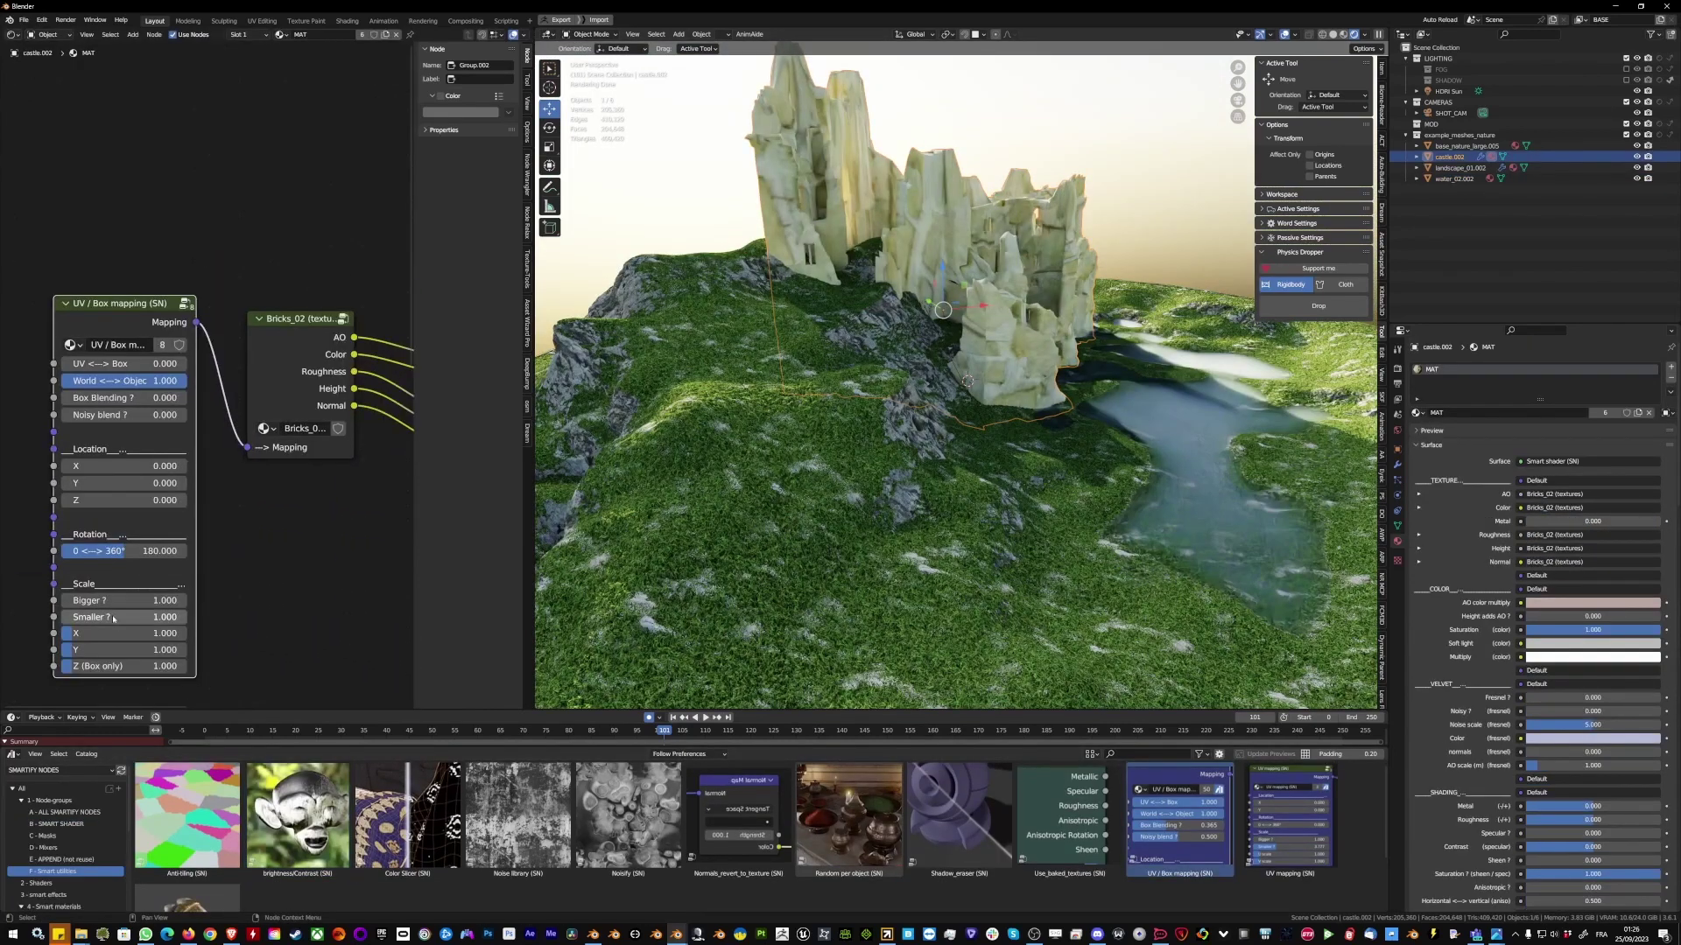
Step: Widen the castle's Bricks_02 texture node and adjust the scale in its UV / Box mapping node
{"action": "scroll", "coordinate": [113, 619], "scroll_direction": "down", "scroll_amount": 2}
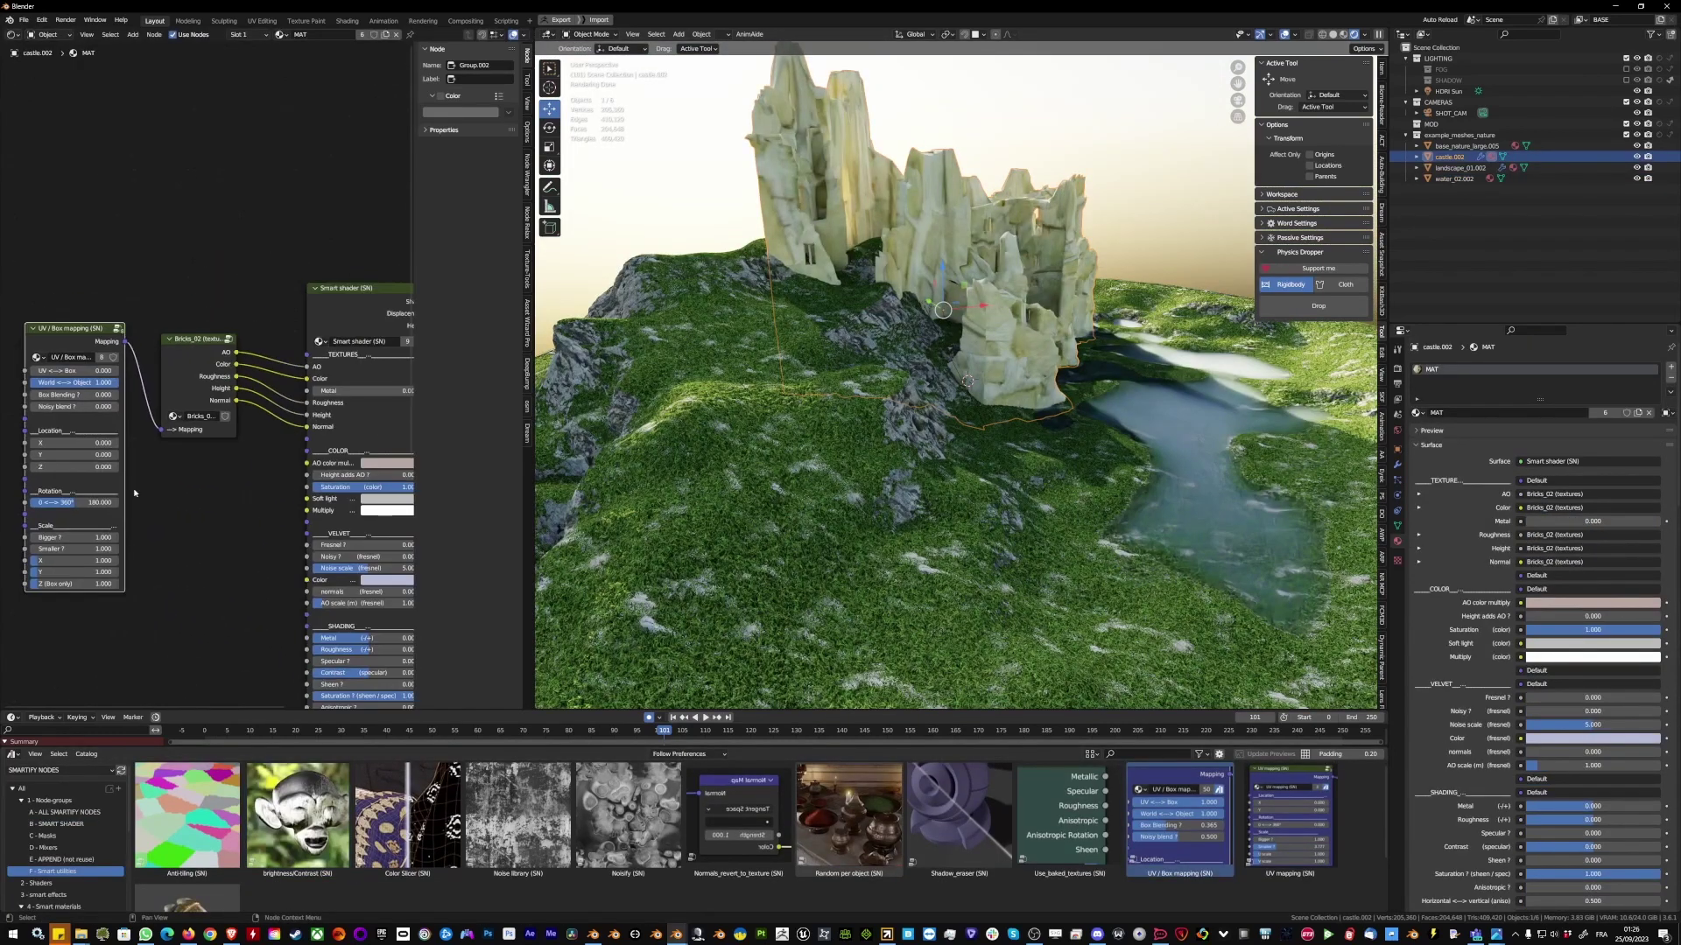
{"action": "left_click_drag", "start_coordinate": [237, 426], "coordinate": [267, 426]}
{"action": "scroll", "coordinate": [166, 473], "scroll_direction": "up", "scroll_amount": 2}
{"action": "scroll", "coordinate": [146, 518], "scroll_direction": "down", "scroll_amount": 3}
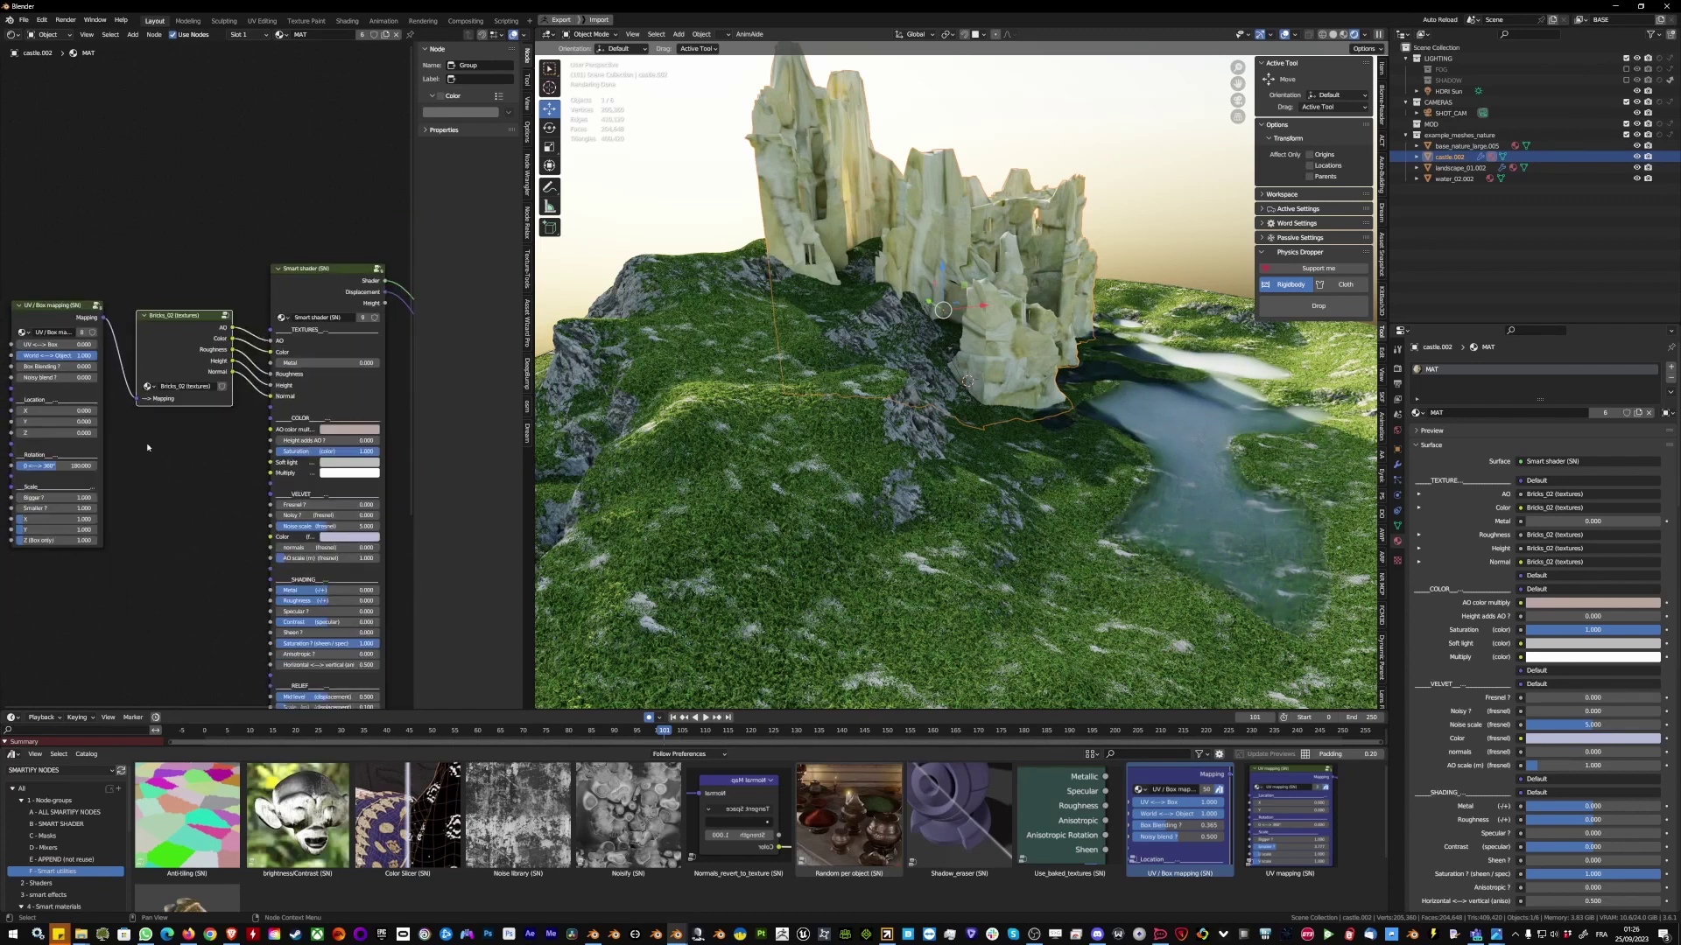
{"action": "scroll", "coordinate": [146, 526], "scroll_direction": "up", "scroll_amount": 3}
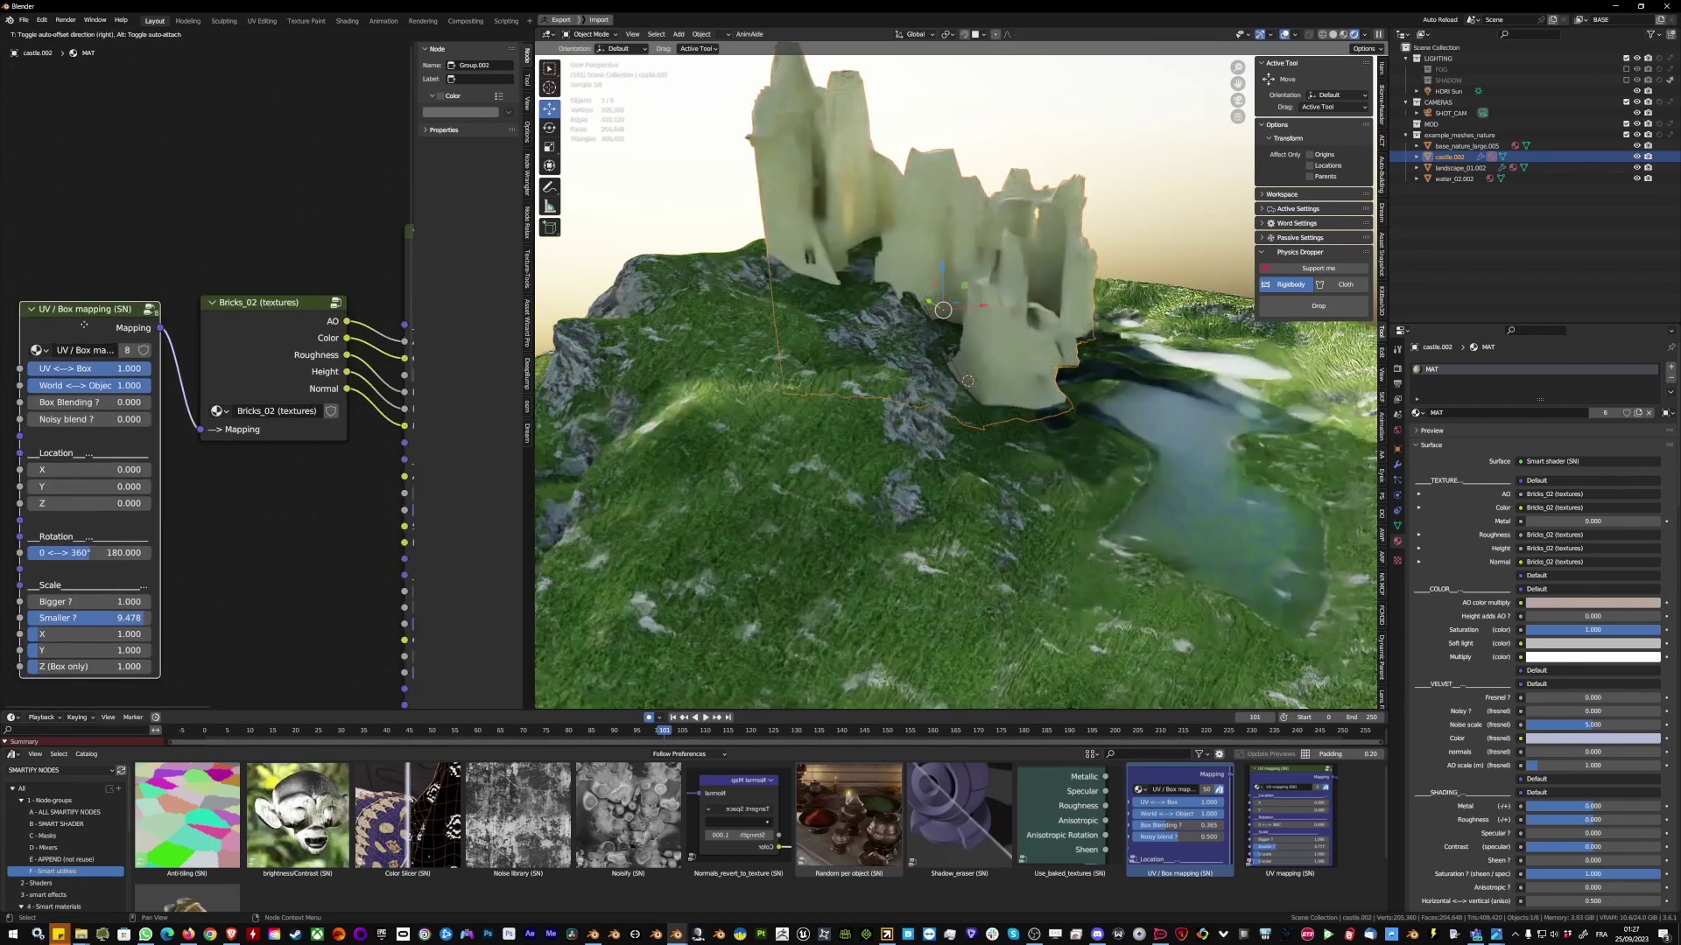
{"action": "left_click_drag", "start_coordinate": [123, 604], "coordinate": [92, 604]}
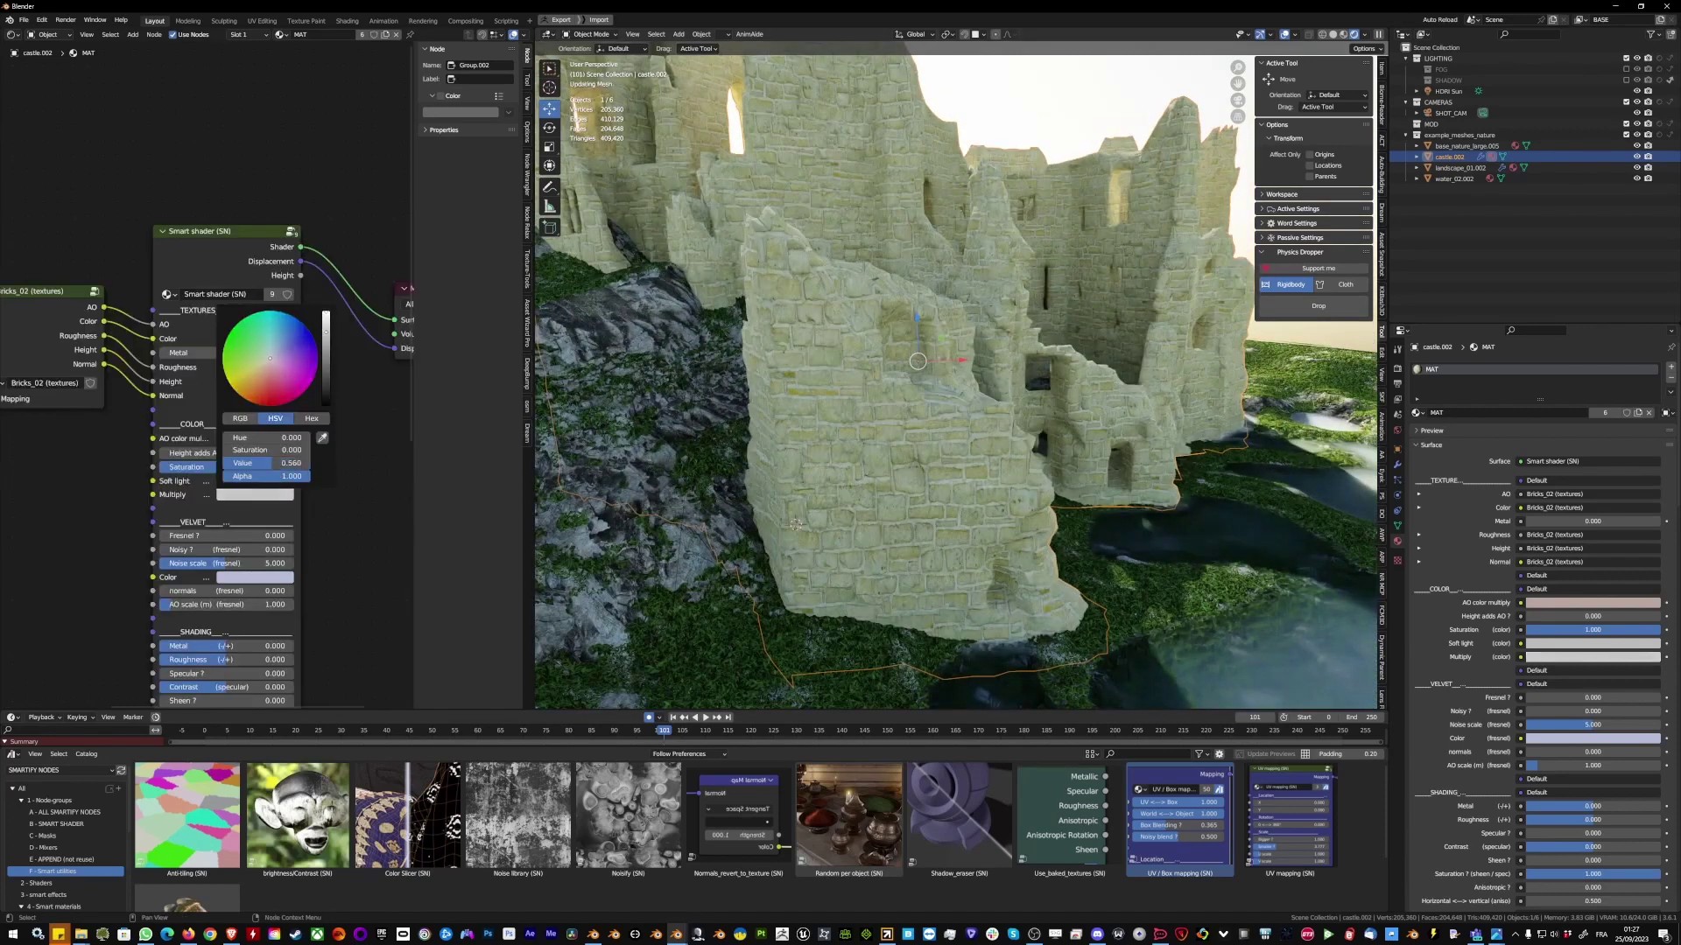
Step: Darken the Multiply color in the castle material's Smart shader
{"action": "left_click_drag", "start_coordinate": [326, 331], "coordinate": [325, 335]}
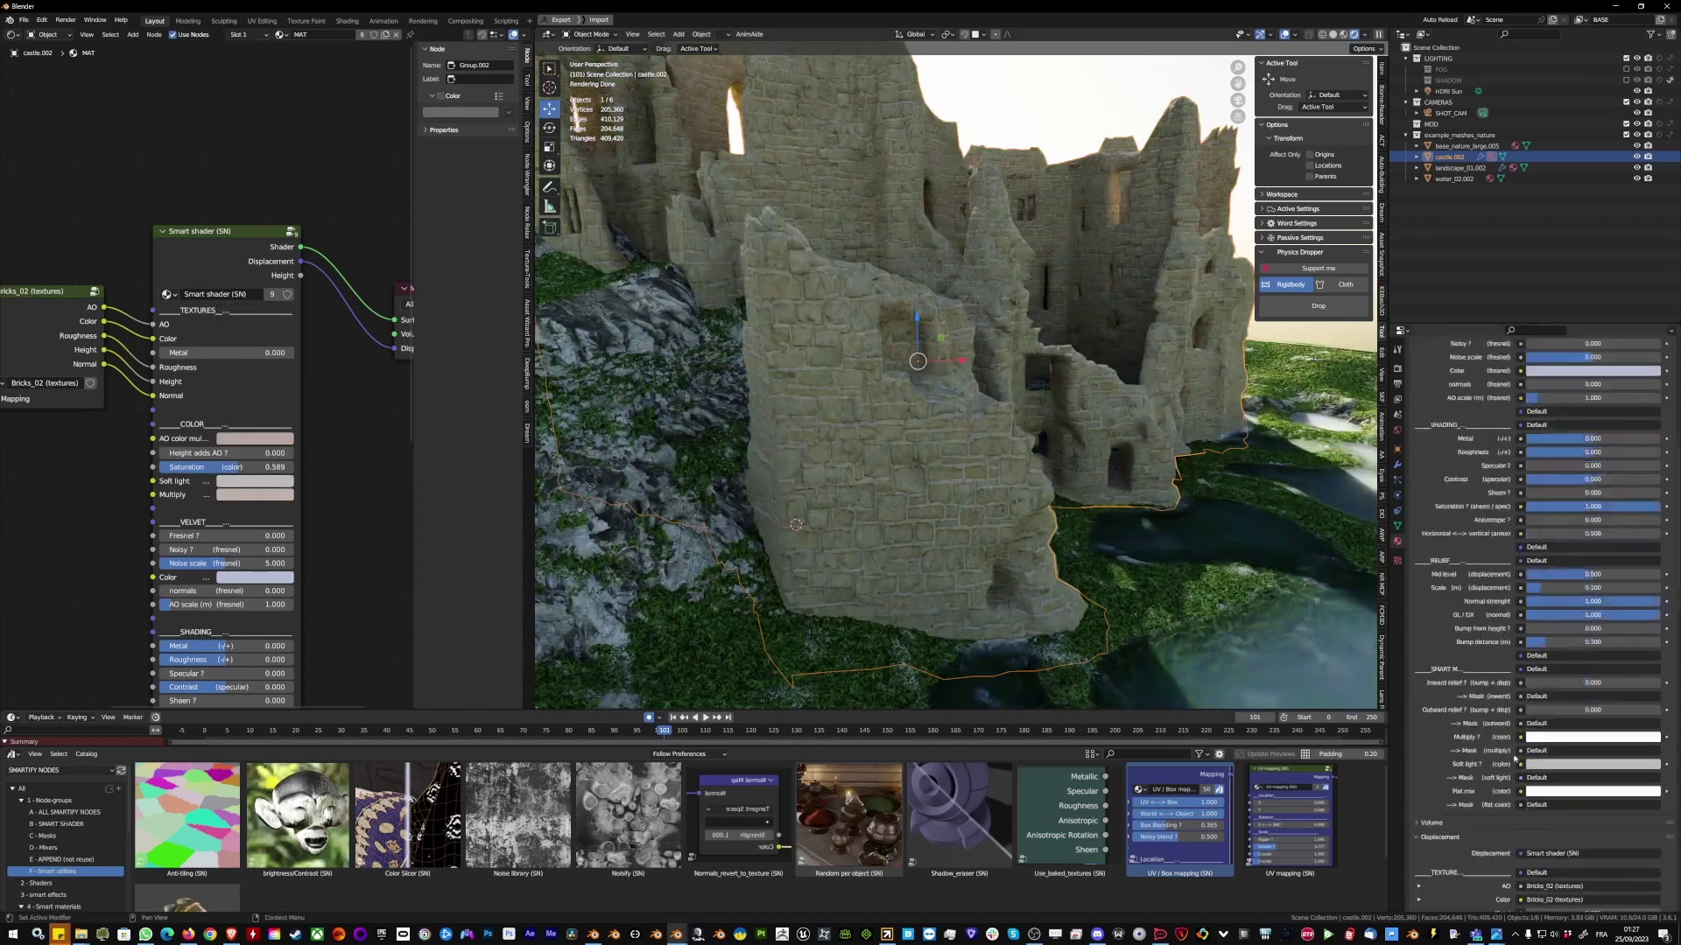
{"action": "scroll", "coordinate": [1550, 759], "scroll_direction": "down", "scroll_amount": 3}
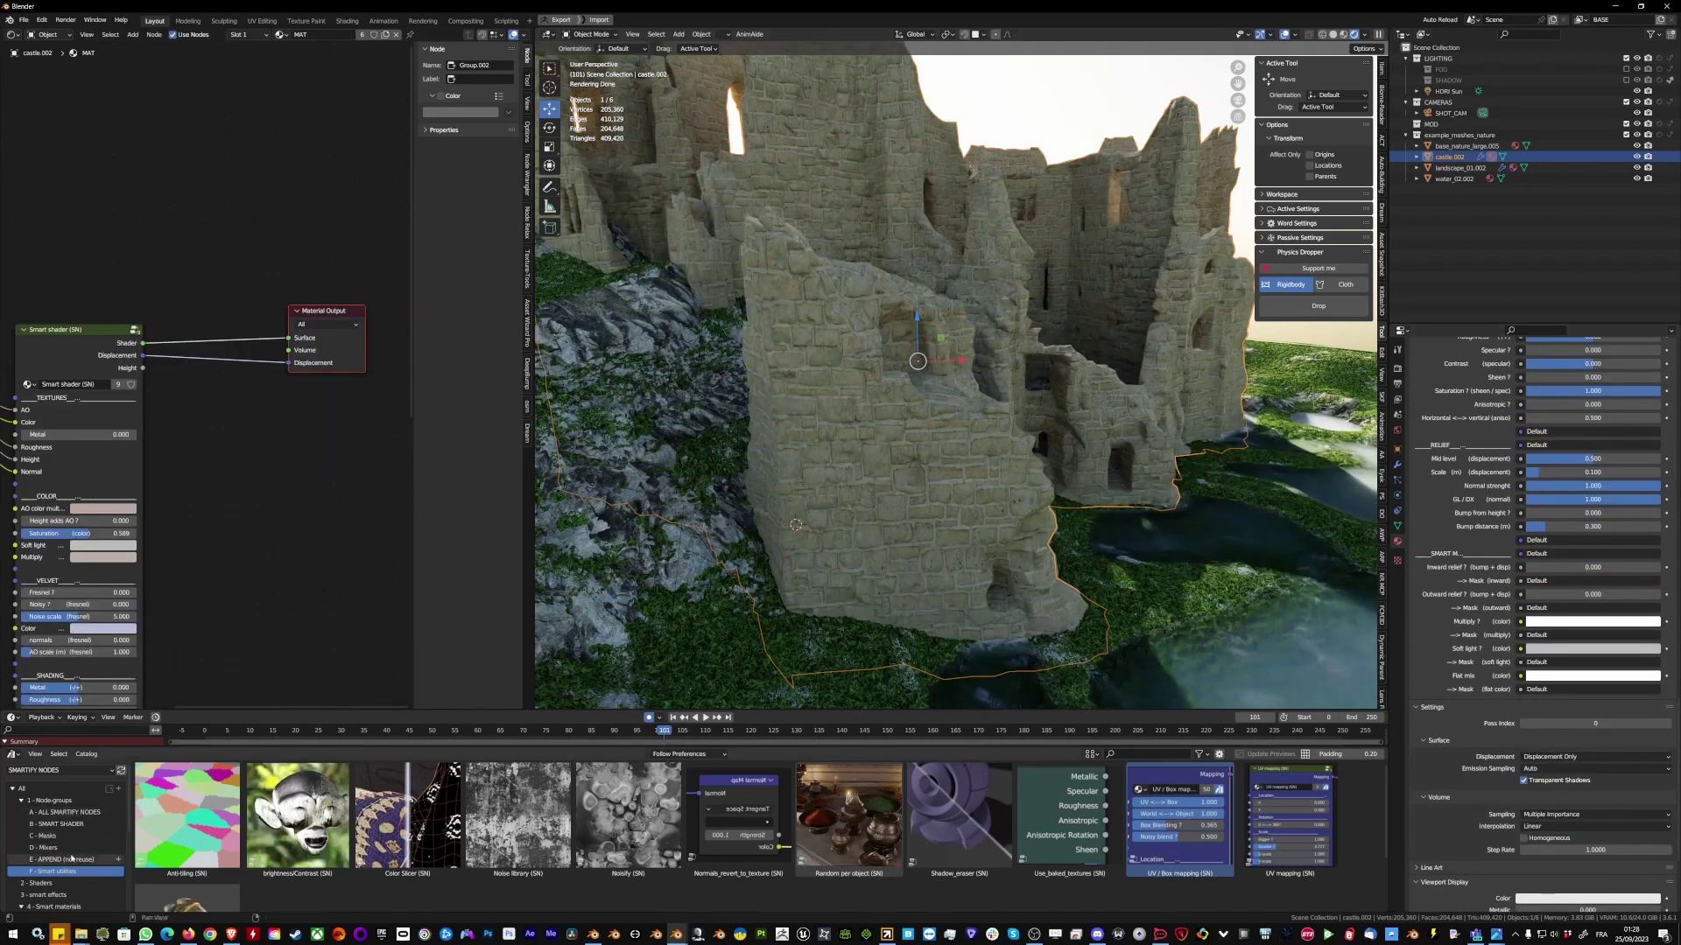
Step: Add the Mossy (effect) smart effect to the castle's material node tree, between the Smart shader and the Material Output
{"action": "scroll", "coordinate": [72, 861], "scroll_direction": "down", "scroll_amount": 3}
{"action": "left_click", "coordinate": [52, 842]}
{"action": "scroll", "coordinate": [667, 822], "scroll_direction": "down", "scroll_amount": 2}
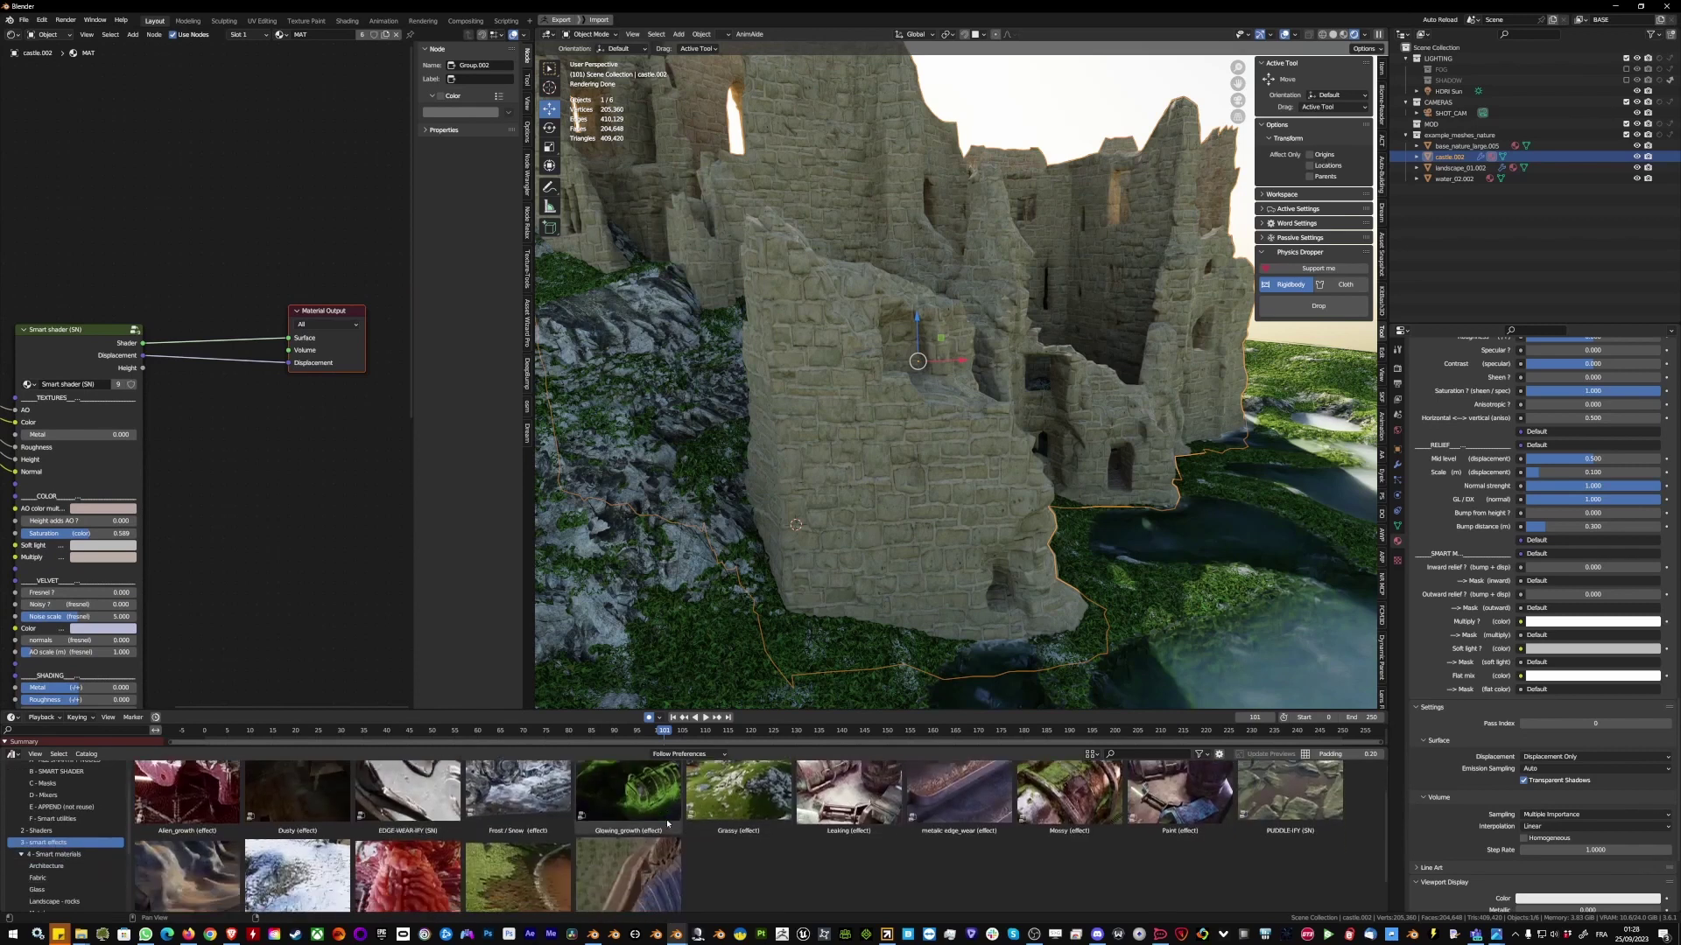
{"action": "left_click_drag", "start_coordinate": [1068, 792], "coordinate": [214, 350]}
{"action": "scroll", "coordinate": [217, 525], "scroll_direction": "up", "scroll_amount": 3}
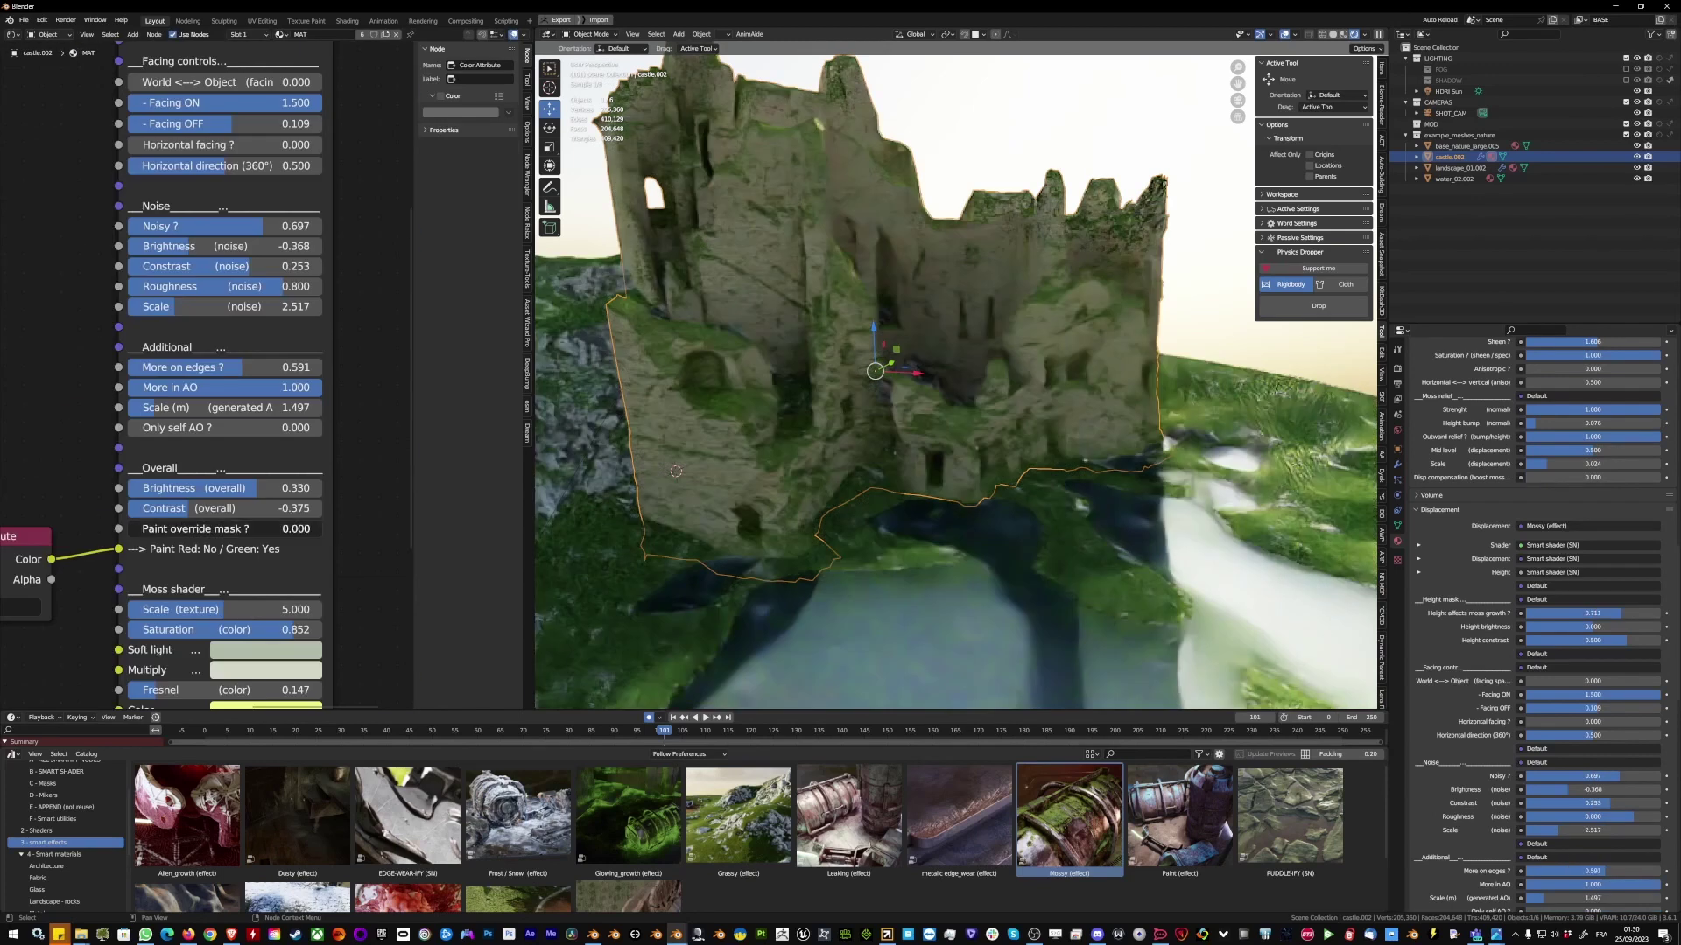
Step: Set the Mossy effect's Paint override mask to 0.536 and fill the castle's vertex colors with black
{"action": "left_click_drag", "start_coordinate": [201, 528], "coordinate": [252, 529]}
{"action": "left_click_drag", "start_coordinate": [303, 529], "coordinate": [305, 529]}
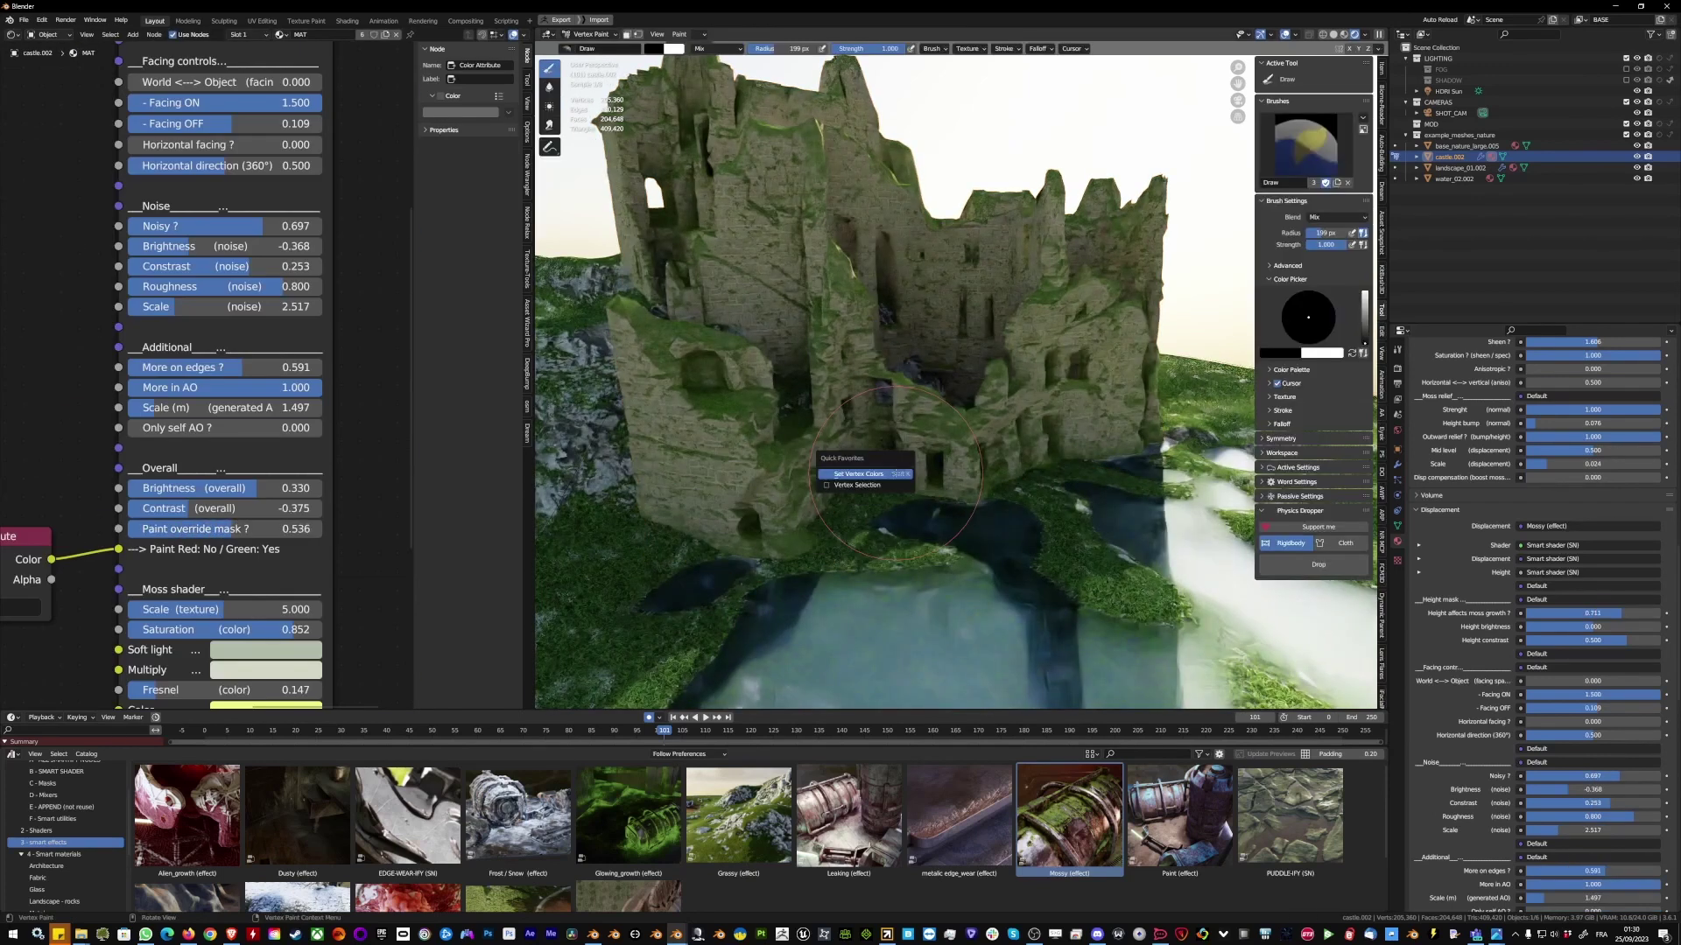
{"action": "left_click", "coordinate": [896, 474]}
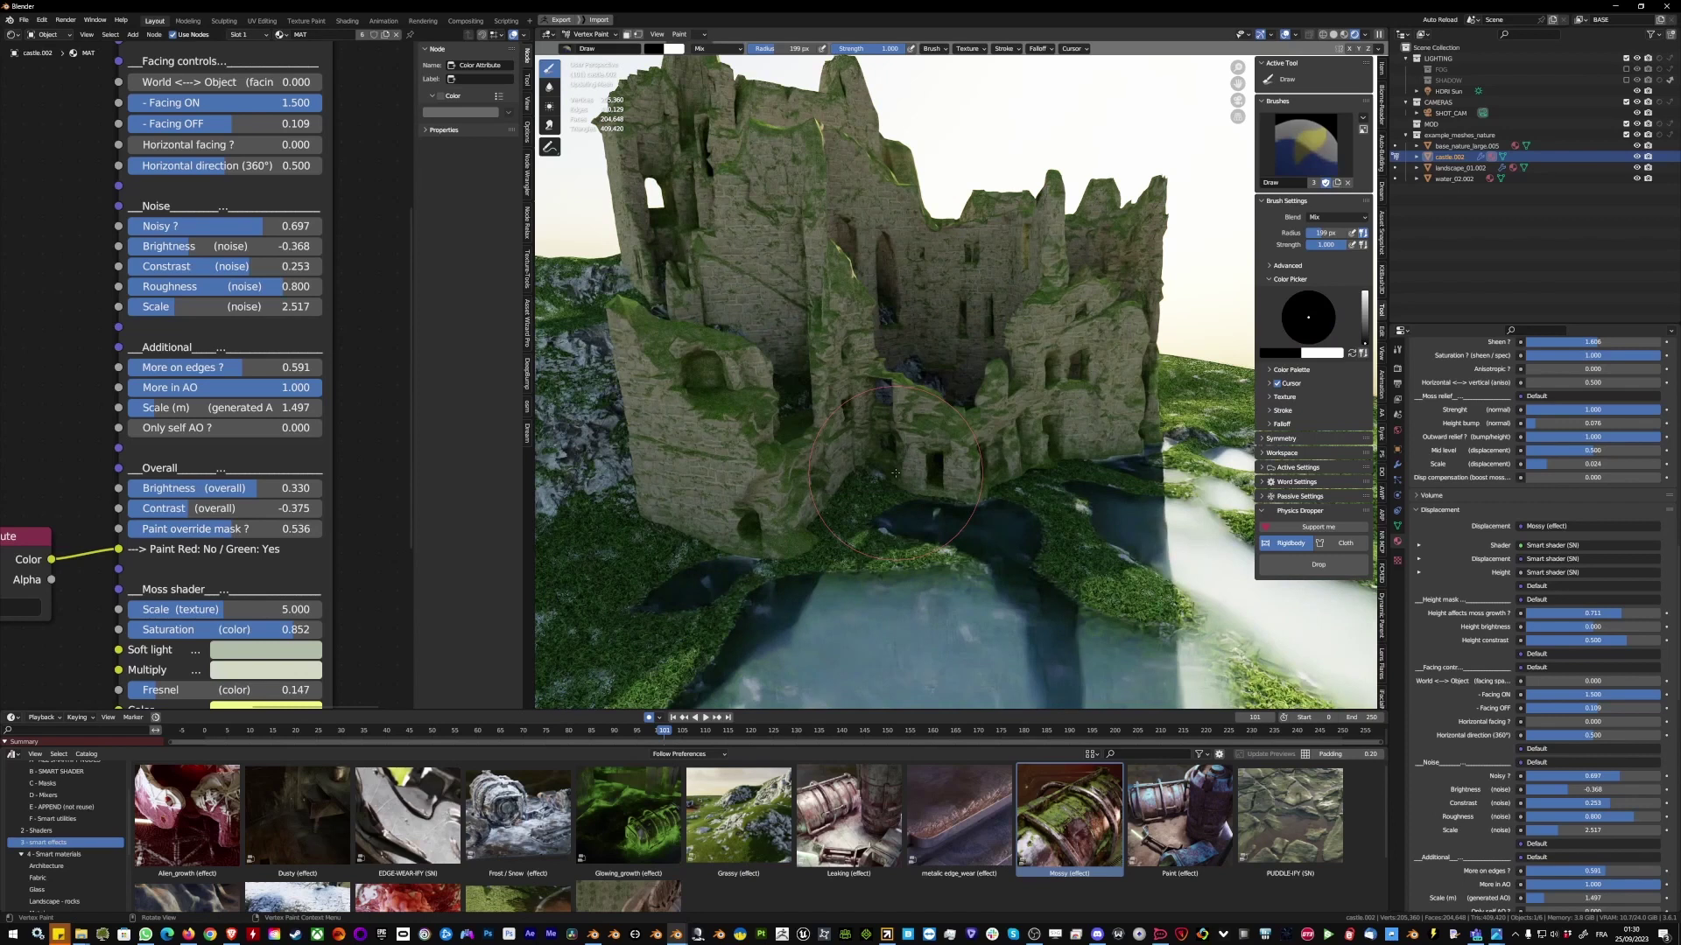
Step: Vertex paint the castle's moss mask in green and red, with the brush radius set to 112 px
{"action": "key", "text": "s"}
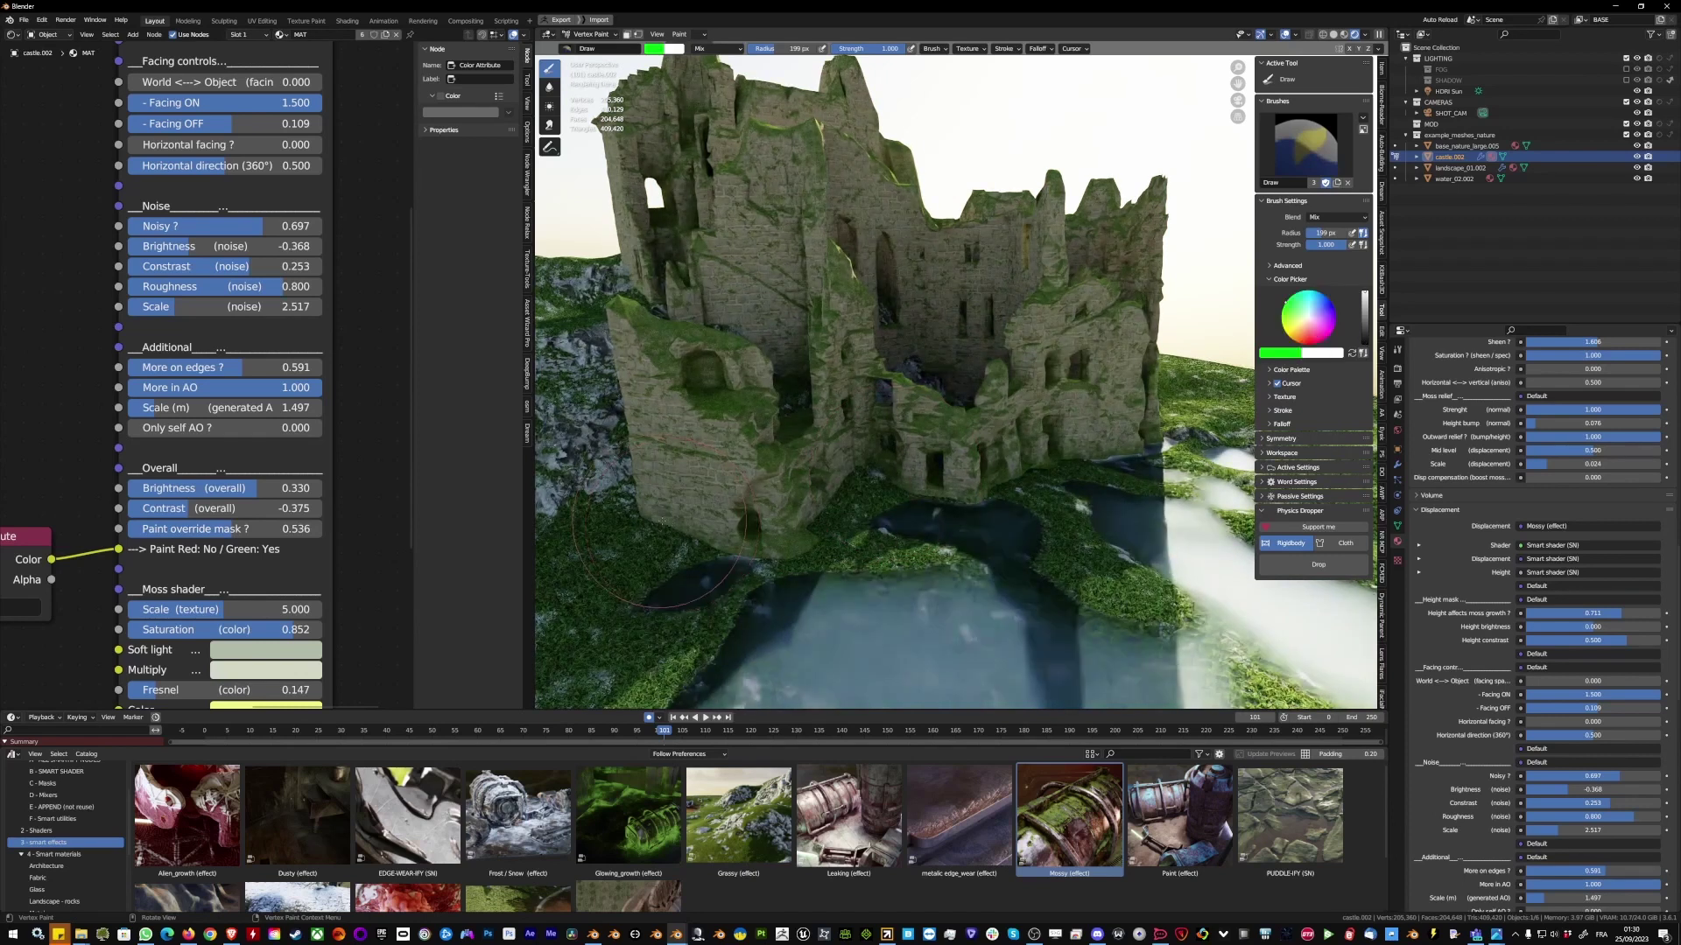
{"action": "key", "text": "f"}
{"action": "left_click", "coordinate": [722, 510]}
{"action": "right_click", "coordinate": [722, 508]}
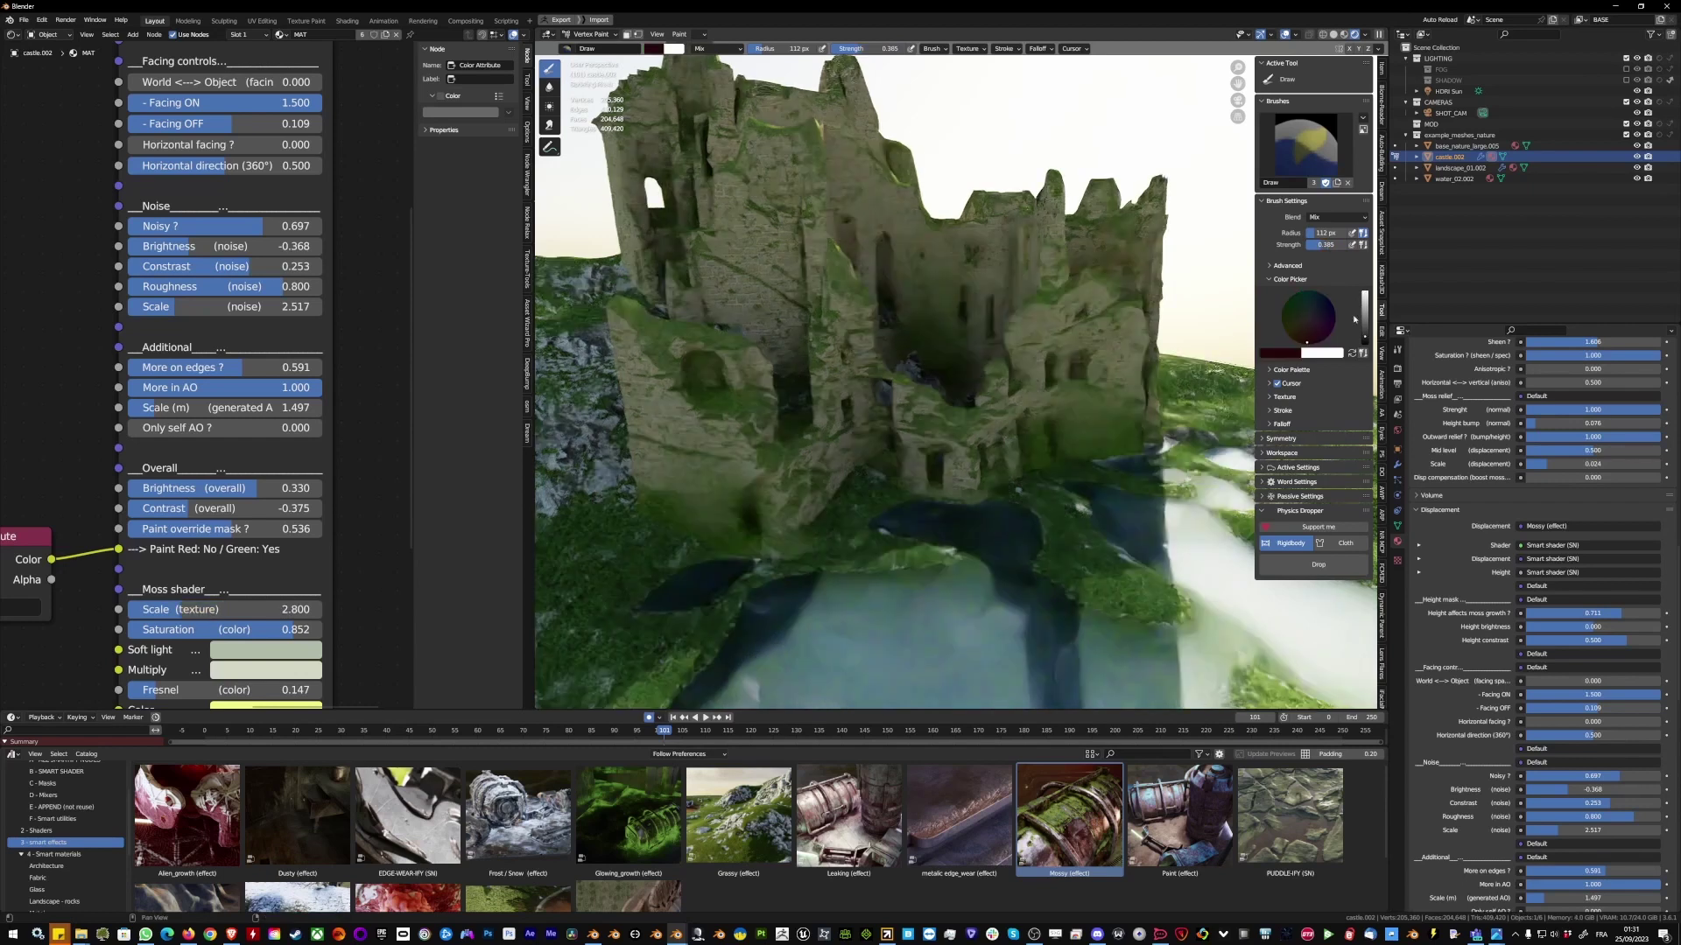
{"action": "middle_click_drag", "start_coordinate": [1050, 429], "coordinate": [753, 263]}
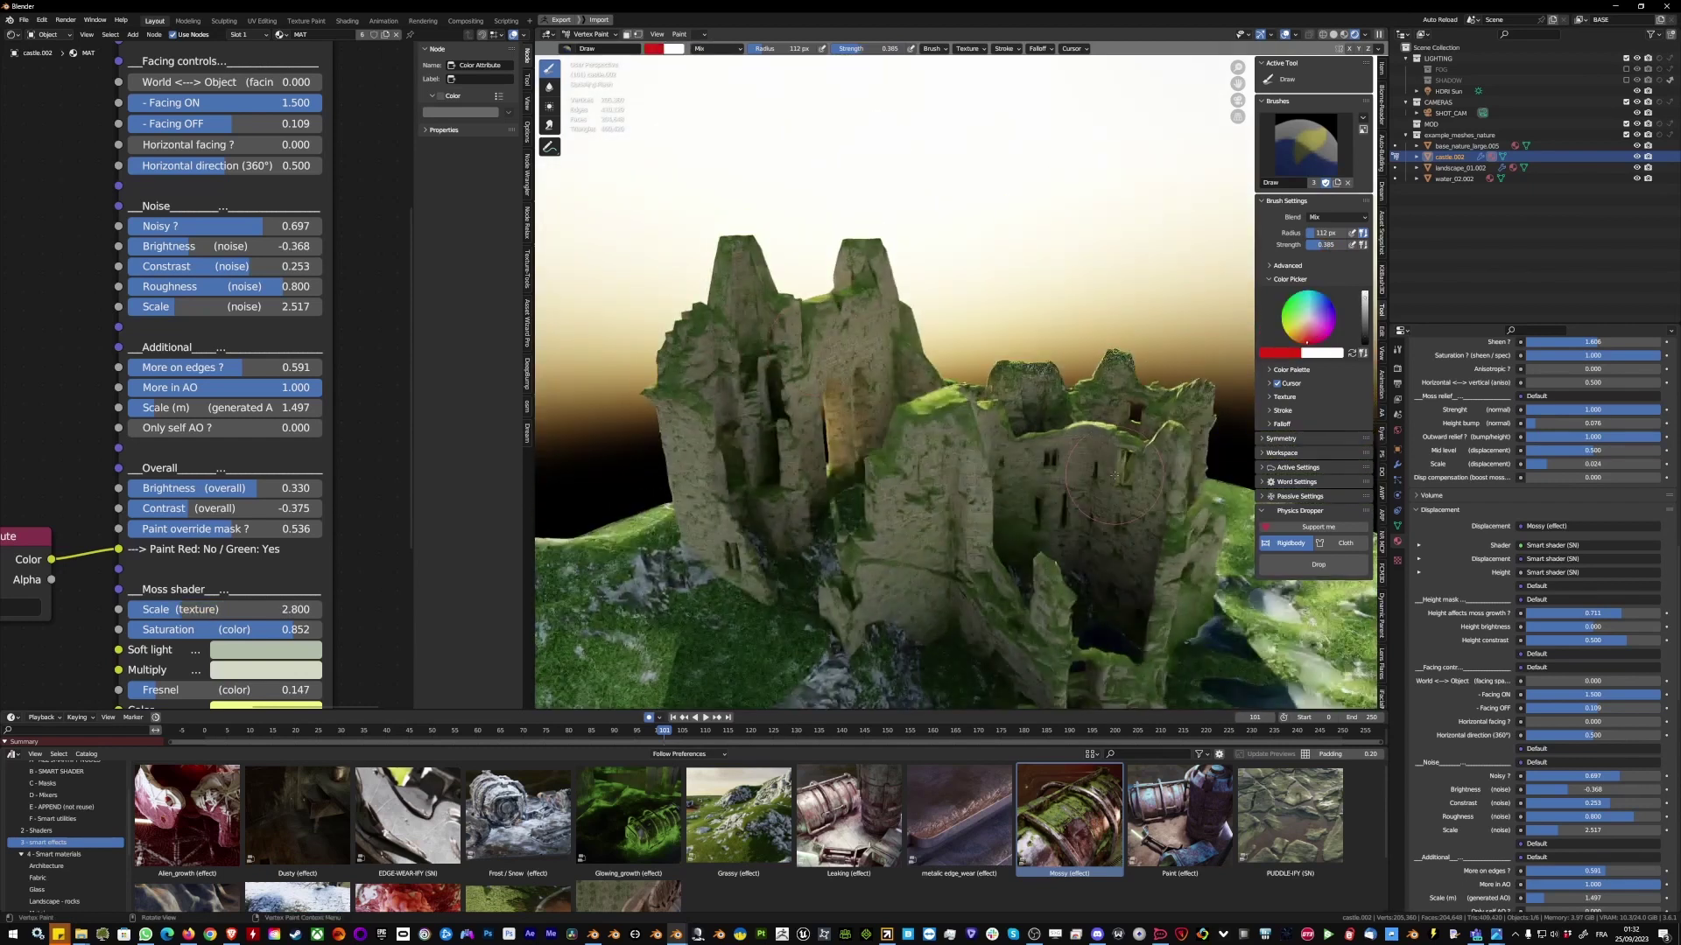
Step: Raise the sun elevation of the world's Sky Texture to 22.5°
{"action": "middle_click_drag", "start_coordinate": [1114, 475], "coordinate": [1084, 487]}
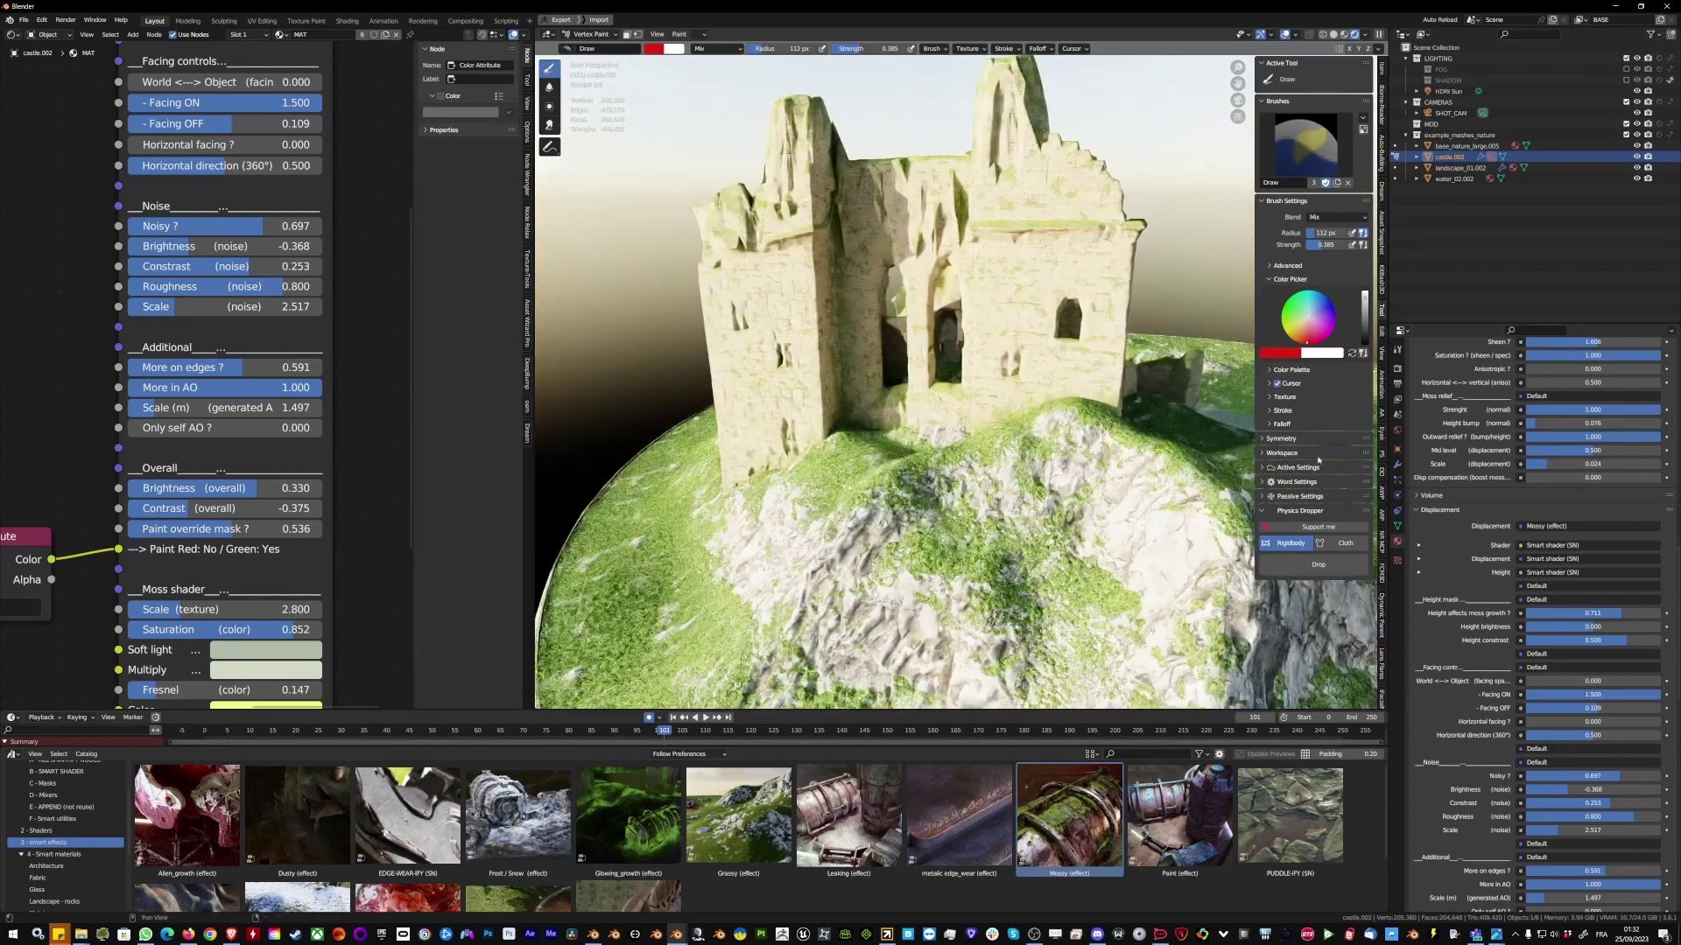
{"action": "left_click", "coordinate": [1397, 430]}
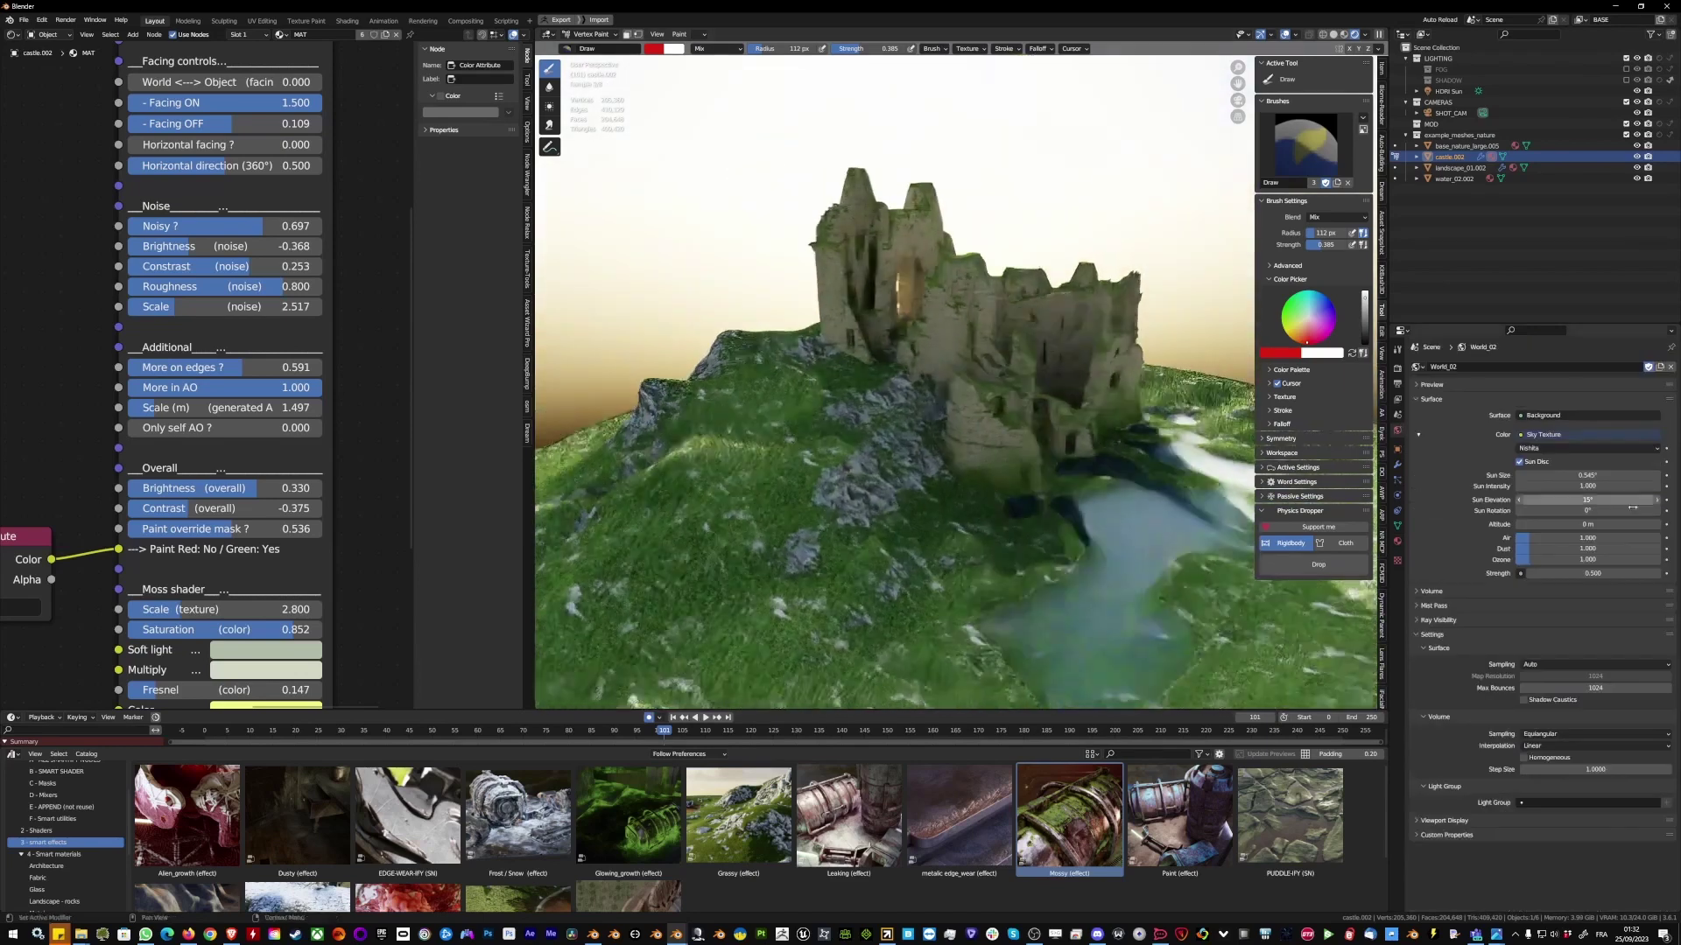
{"action": "left_click_drag", "start_coordinate": [1632, 503], "coordinate": [1645, 503]}
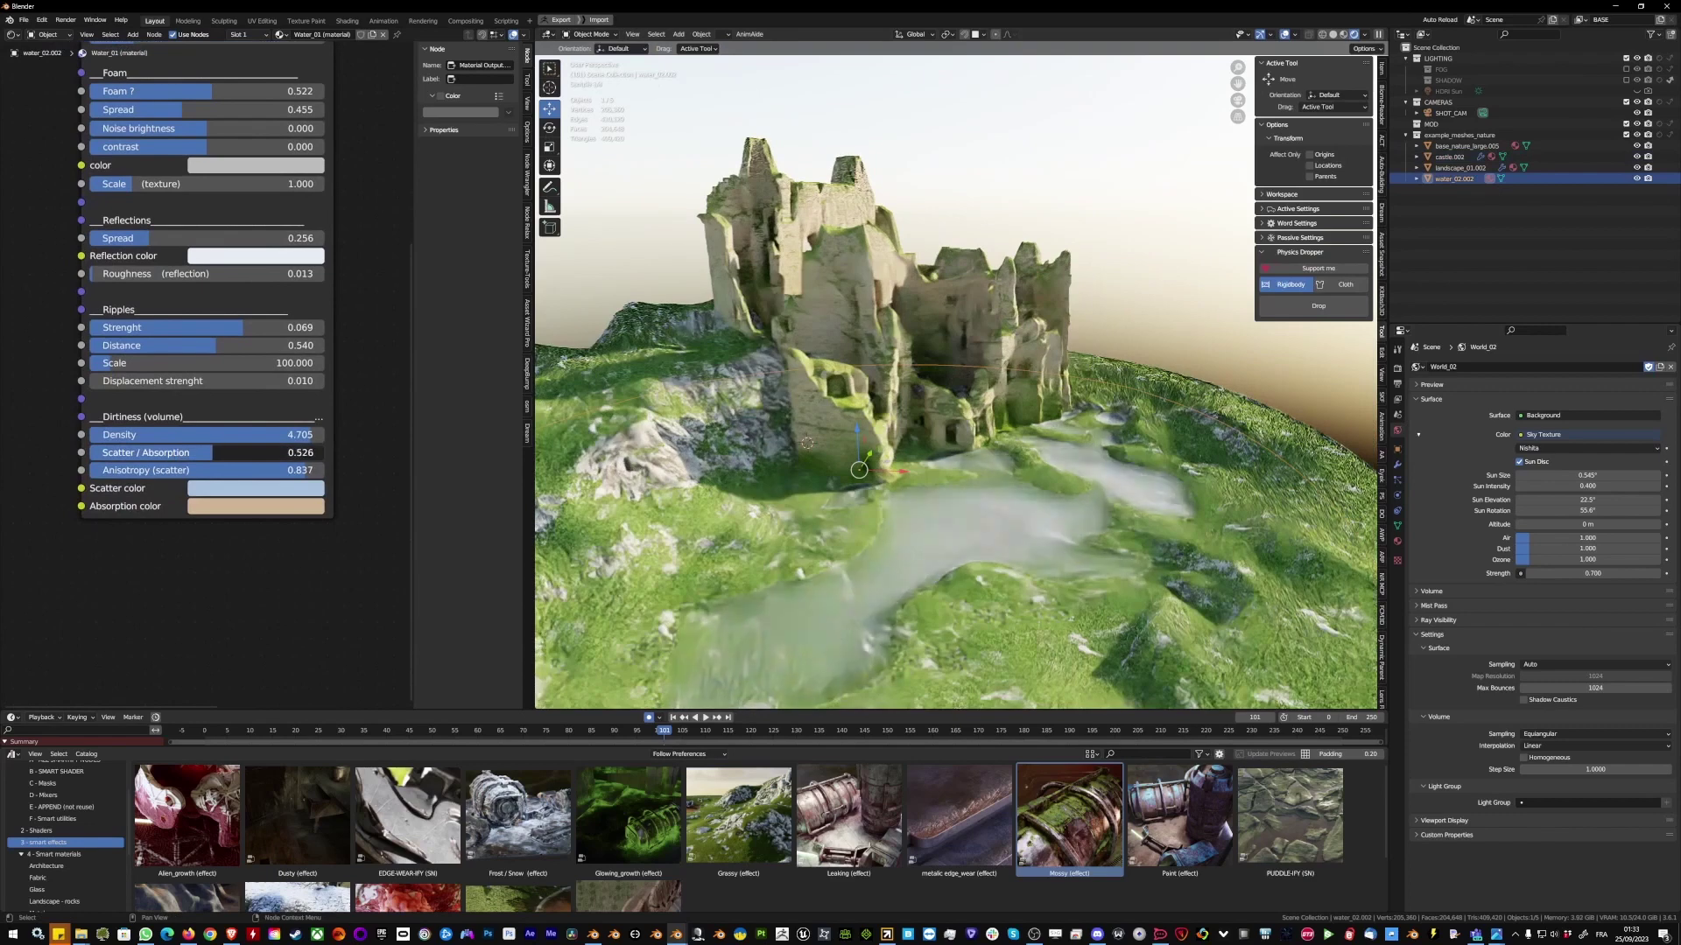
Step: Open the Water_01 material's Scatter color for editing
{"action": "left_click", "coordinate": [254, 488]}
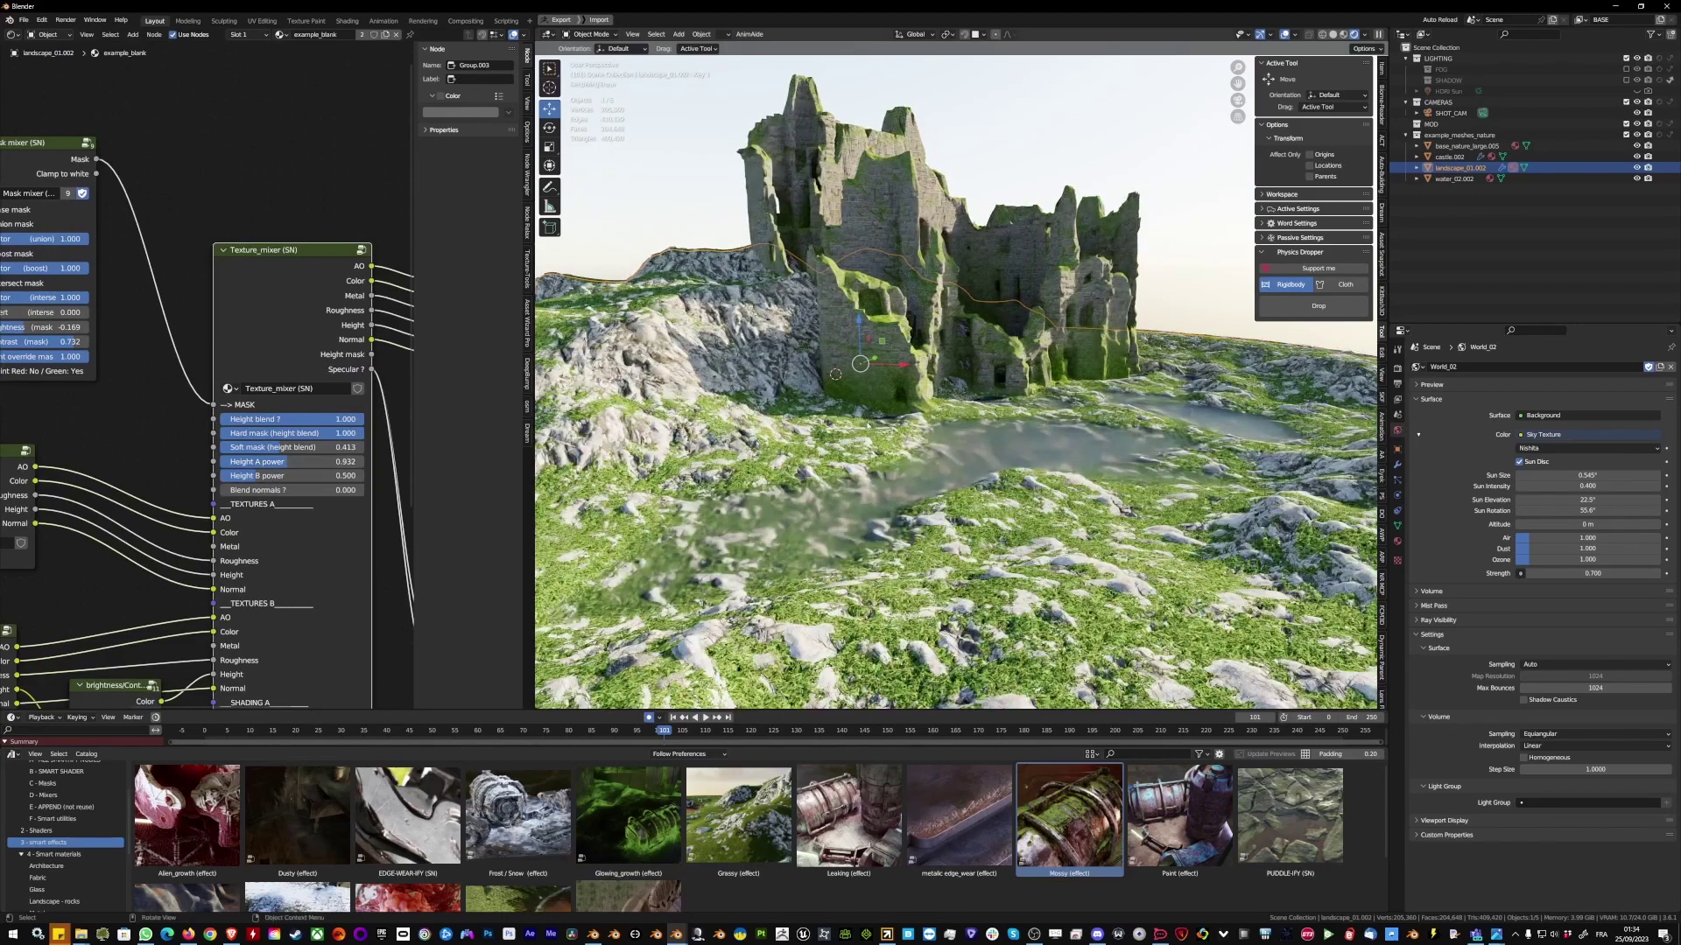
{"action": "middle_click_drag", "start_coordinate": [869, 427], "coordinate": [968, 442]}
{"action": "middle_click_drag", "start_coordinate": [779, 442], "coordinate": [871, 428]}
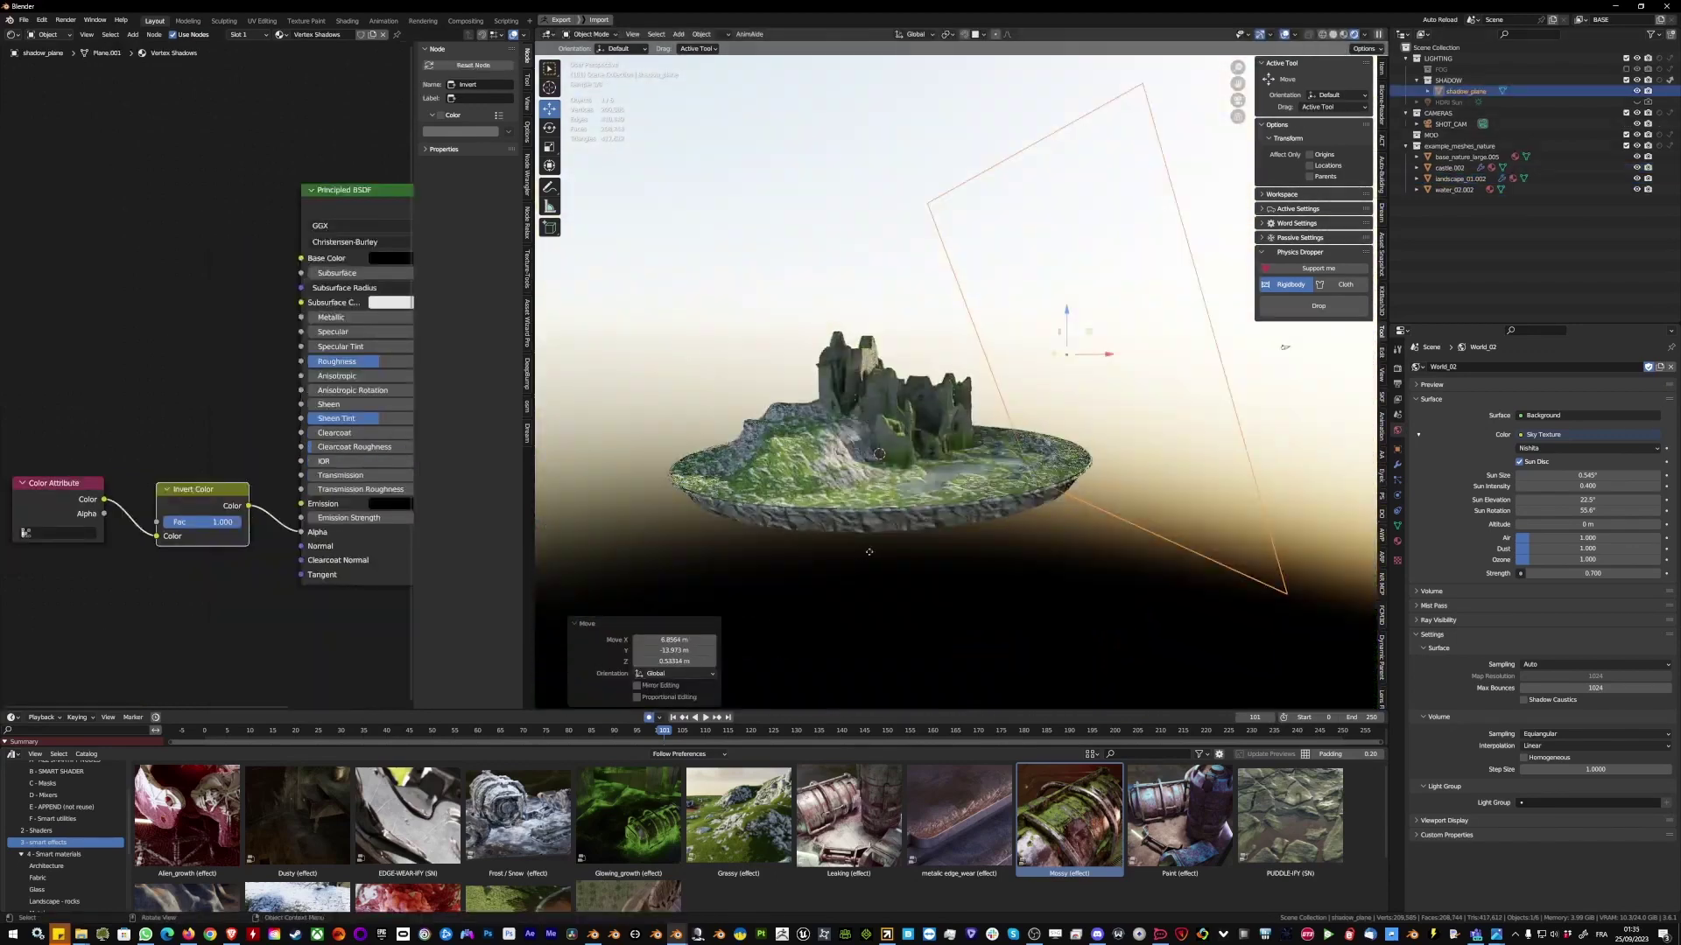
Step: Move and freely rotate the shadow plane beside the island to shade part of the castle landscape
{"action": "key", "text": "g"}
{"action": "left_click", "coordinate": [923, 544]}
{"action": "key", "text": "r"}
{"action": "key", "text": "r"}
{"action": "left_click", "coordinate": [946, 559]}
{"action": "middle_click_drag", "start_coordinate": [945, 559], "coordinate": [874, 491]}
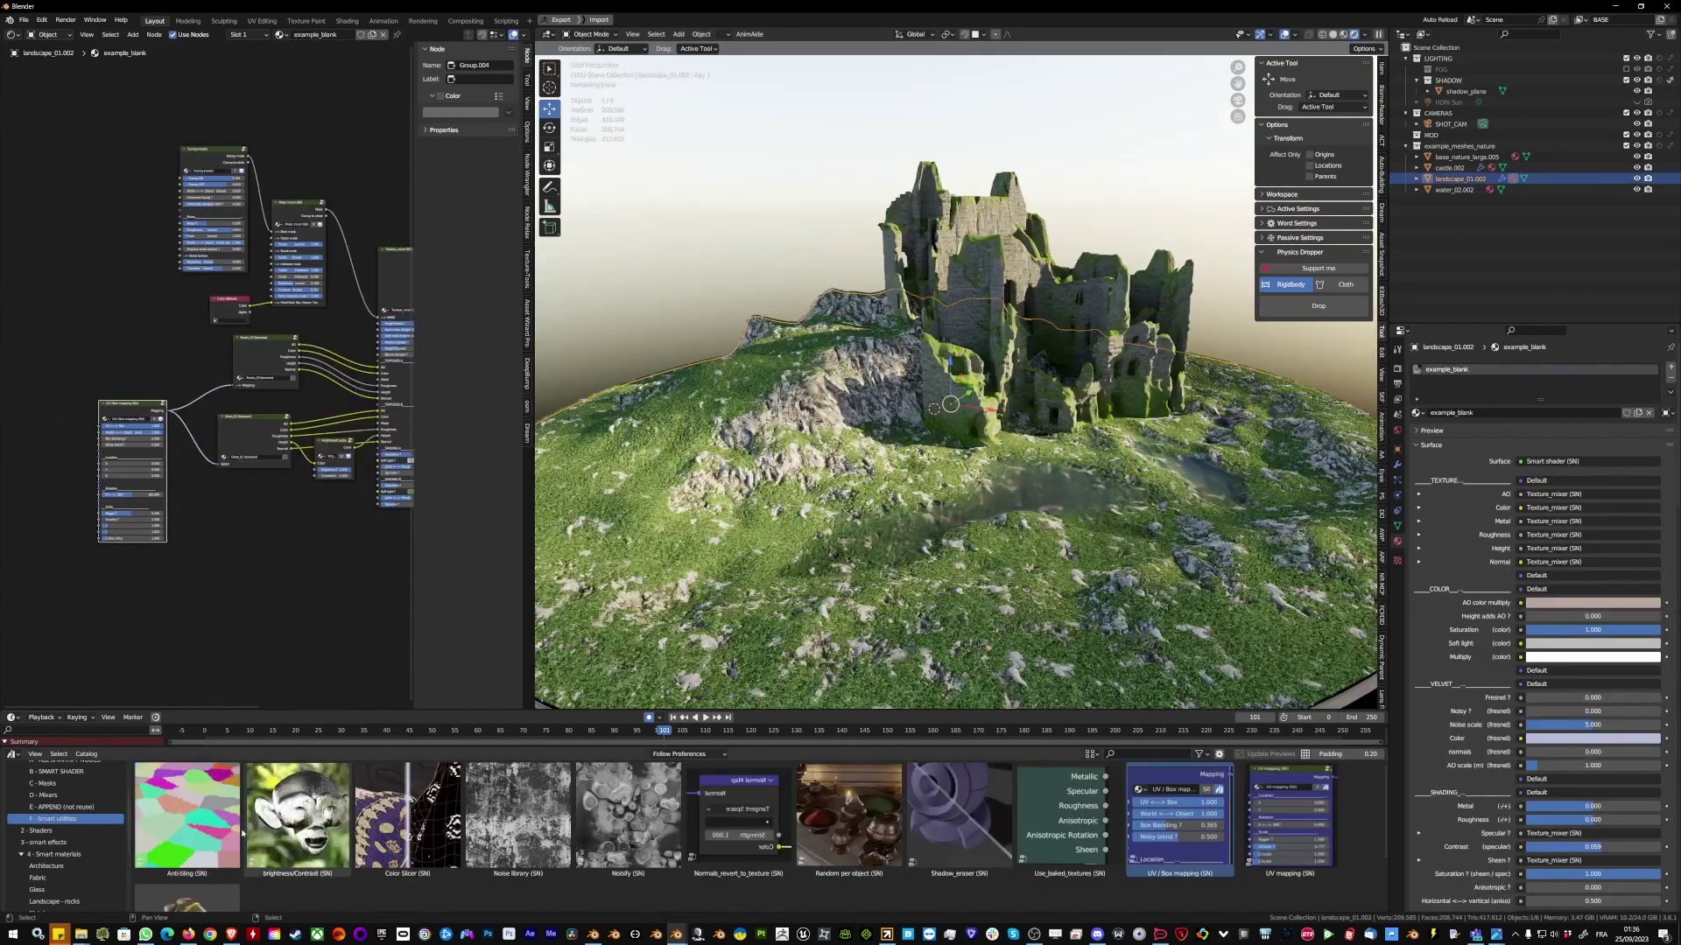
Step: Add an Anti-tiling (SN) node to the landscape material, feeding the mapping of the Rocks_03 and Grass_01 textures
{"action": "left_click_drag", "start_coordinate": [242, 832], "coordinate": [161, 426]}
{"action": "scroll", "coordinate": [189, 376], "scroll_direction": "up", "scroll_amount": 4}
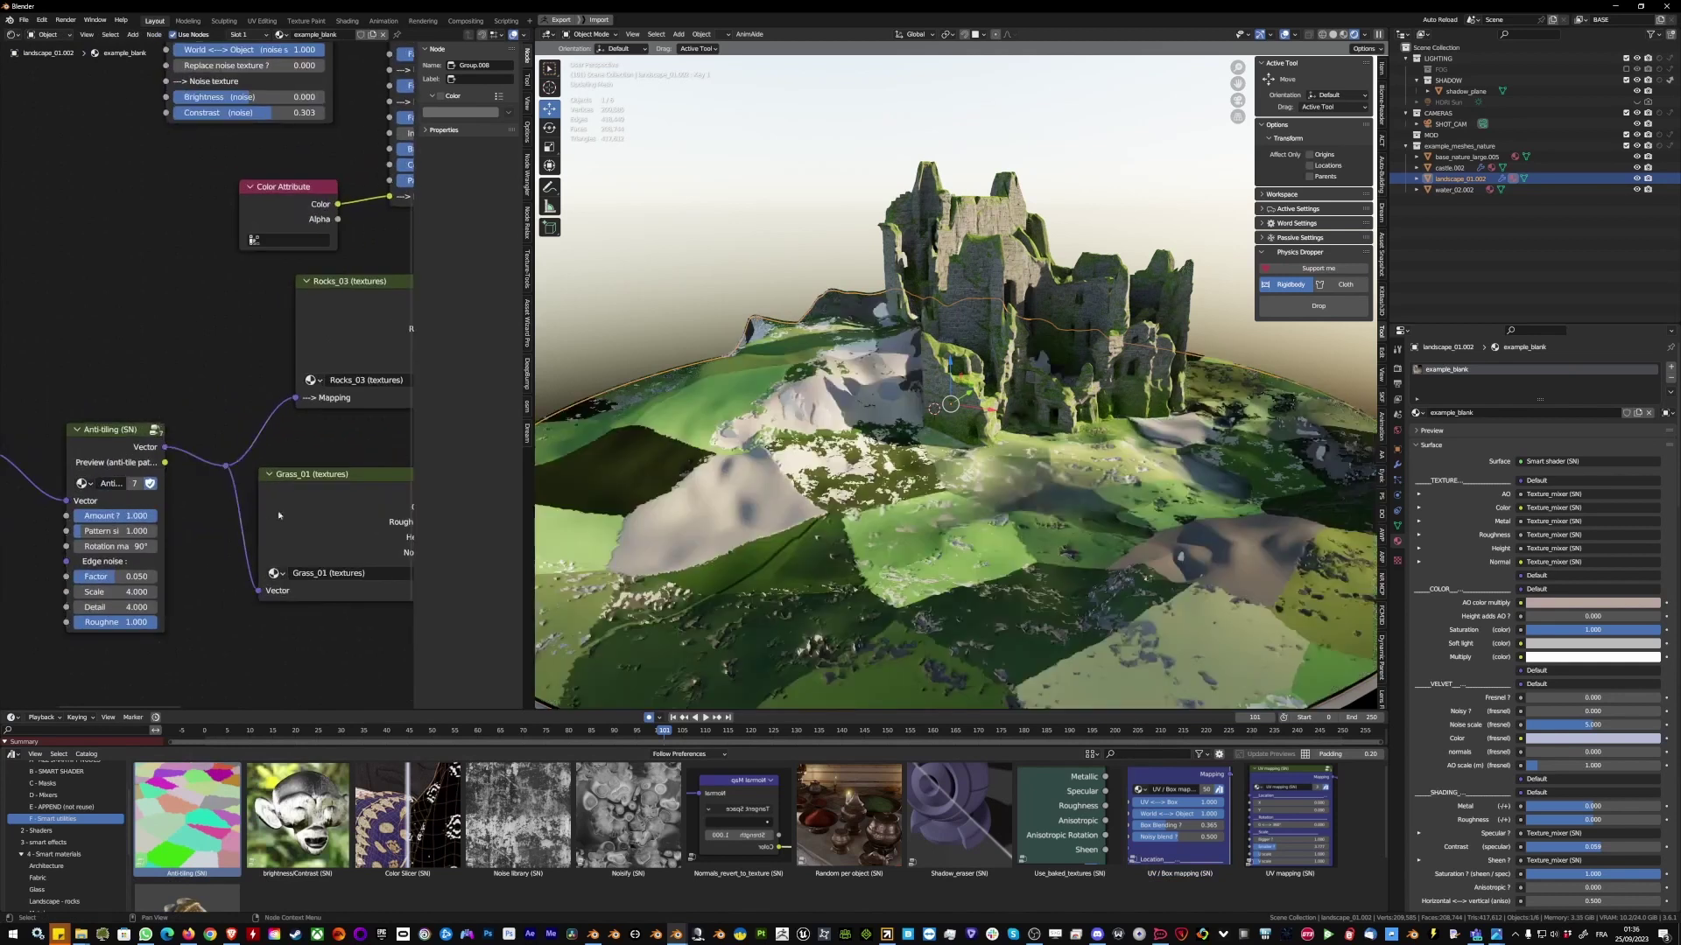
{"action": "scroll", "coordinate": [278, 515], "scroll_direction": "up", "scroll_amount": 3}
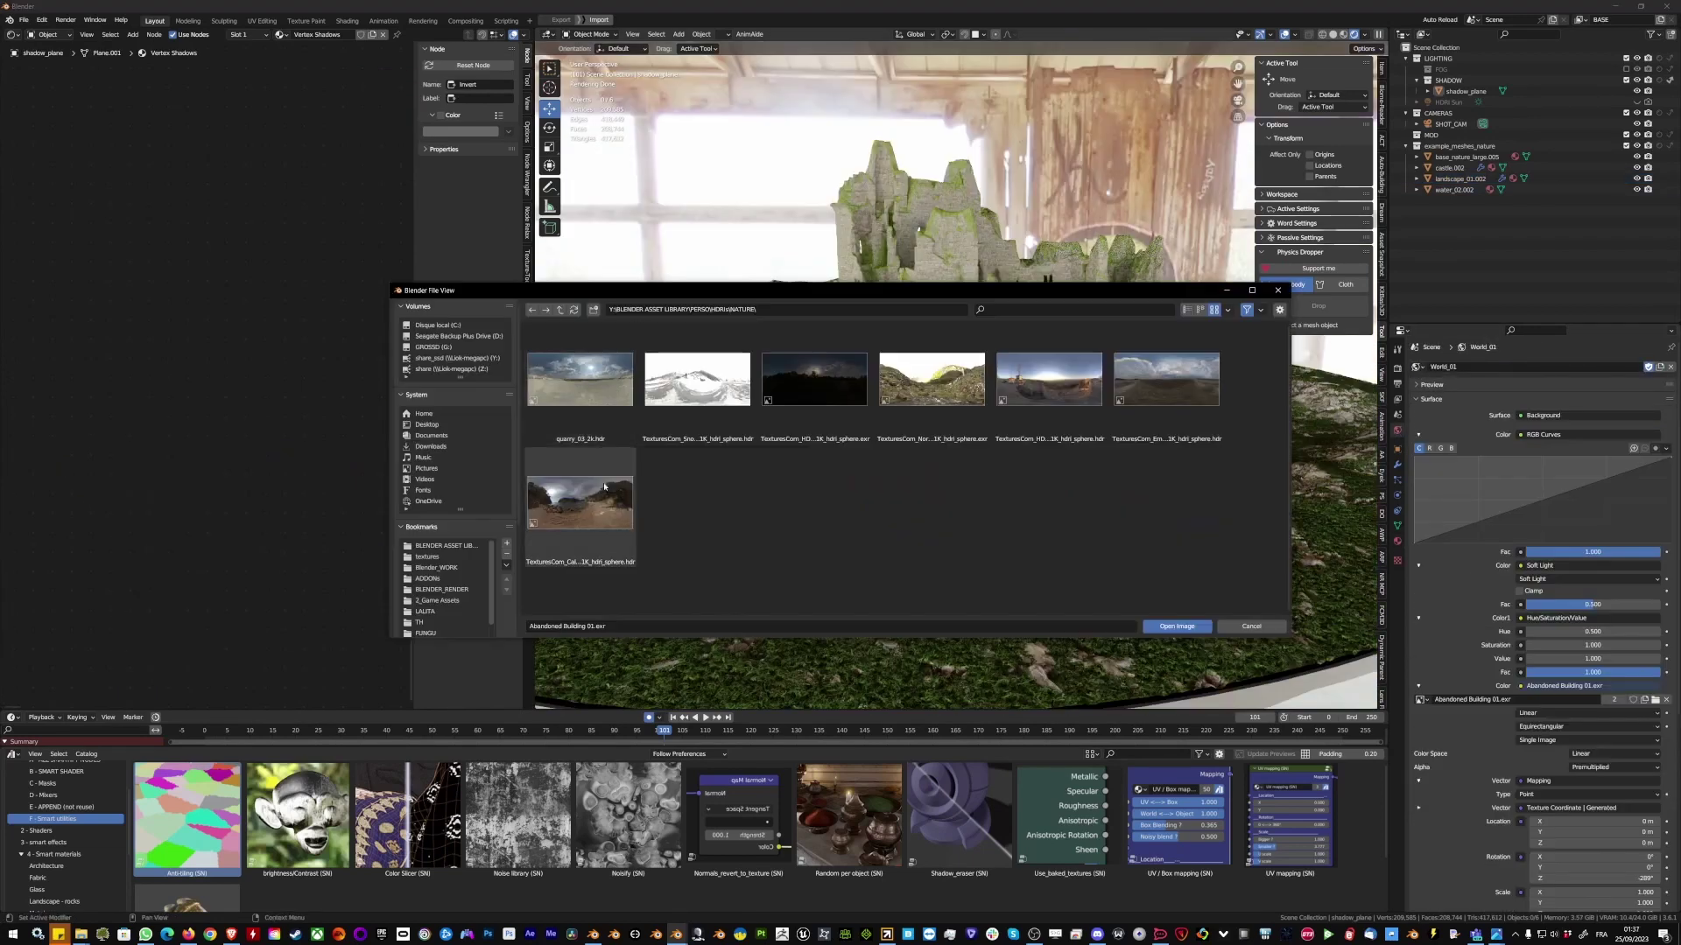
Step: Load the TexturesCom Cala beach HDRI as World_01's environment image and set its mapping Z rotation to 57.7°
{"action": "double_click", "coordinate": [604, 487]}
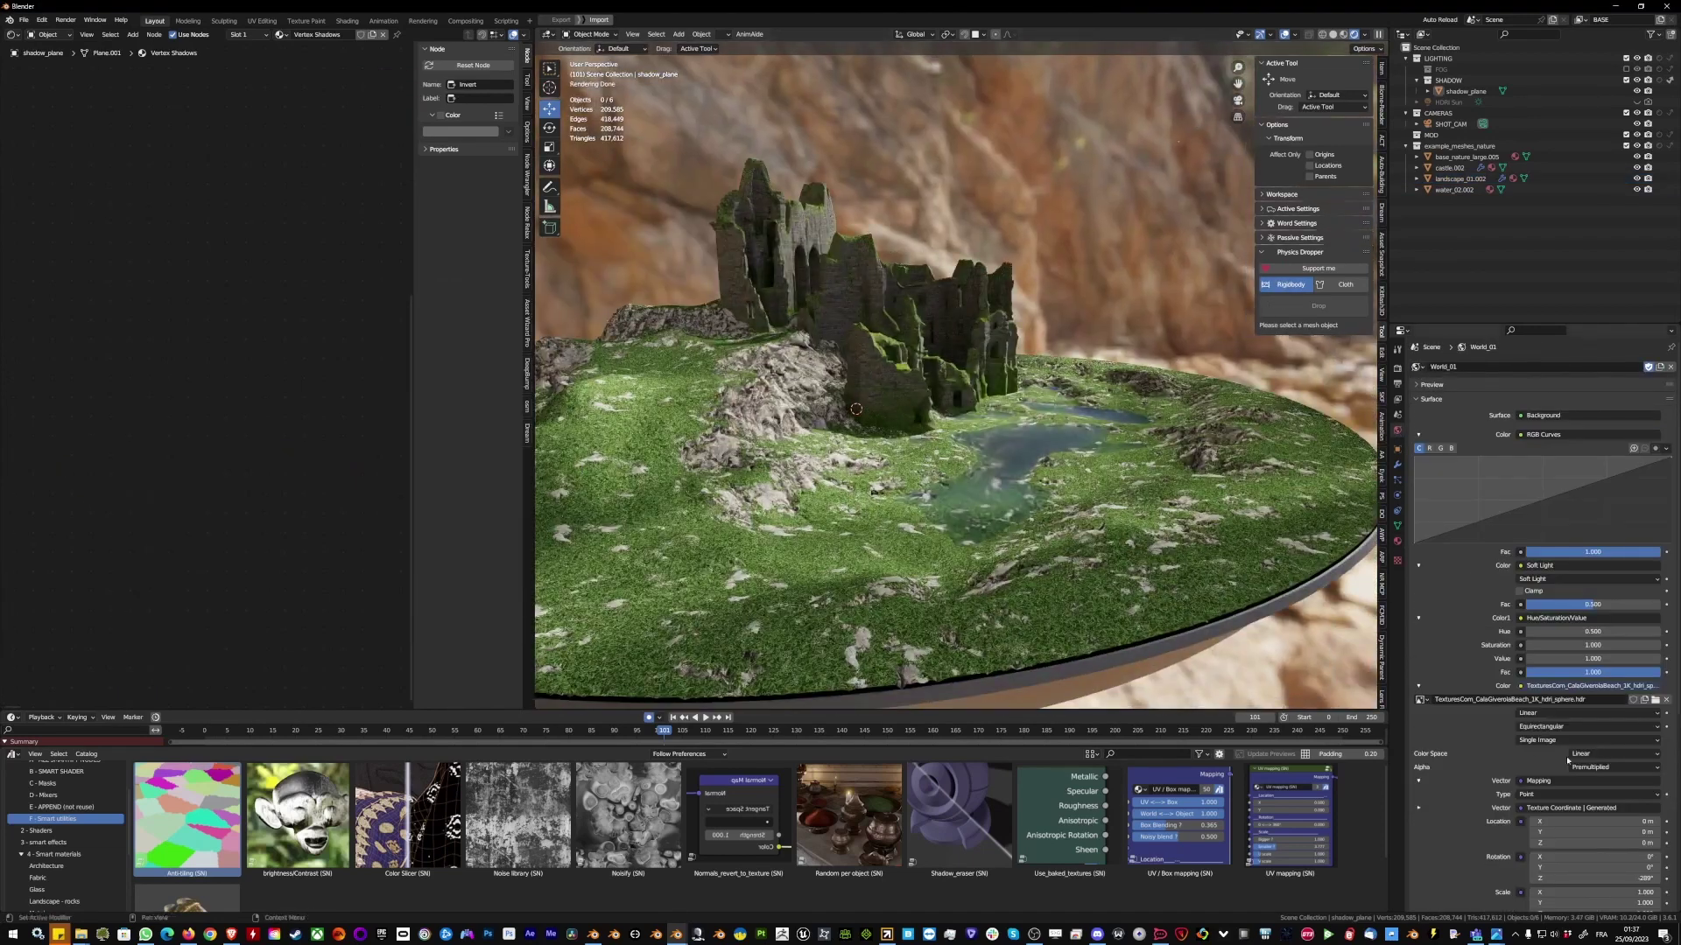
{"action": "scroll", "coordinate": [1634, 803], "scroll_direction": "down", "scroll_amount": 3}
{"action": "mouse_move", "coordinate": [1619, 791]}
{"action": "left_mouse_down"}
{"action": "mouse_move", "coordinate": [1654, 791]}
{"action": "mouse_move", "coordinate": [1636, 791]}
{"action": "left_mouse_up"}
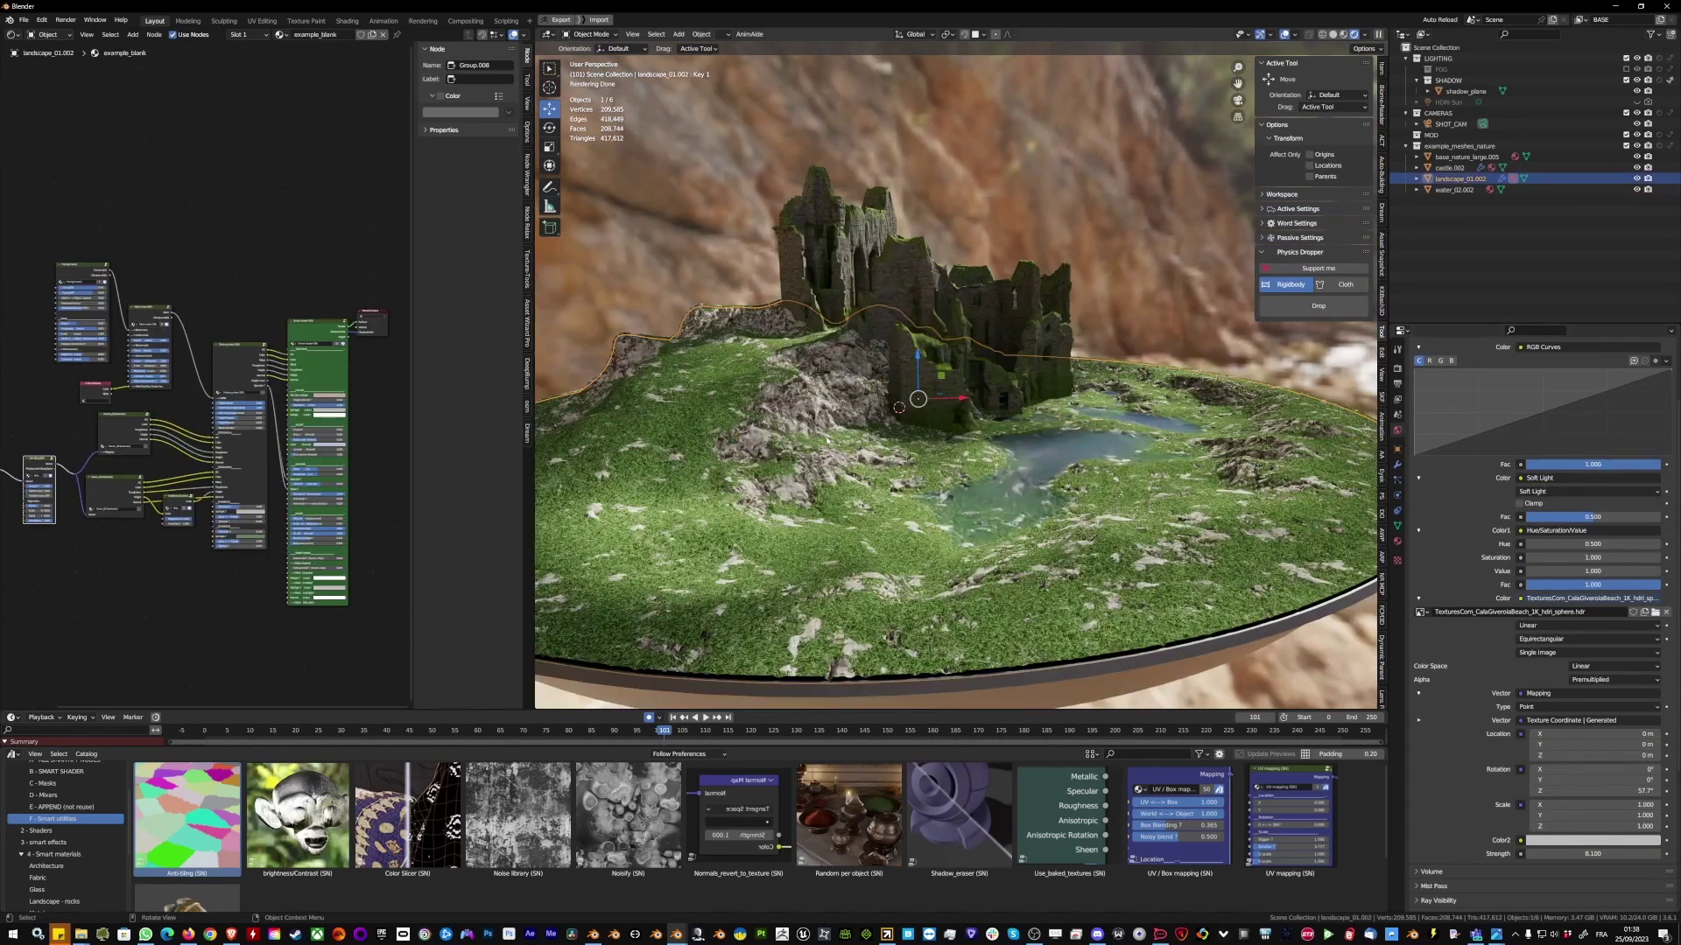
Step: Deselect the landscape and examine the castle, terrain and water under the HDRI lighting
{"action": "key", "text": "alt+a"}
{"action": "middle_click_drag", "start_coordinate": [827, 440], "coordinate": [692, 430]}
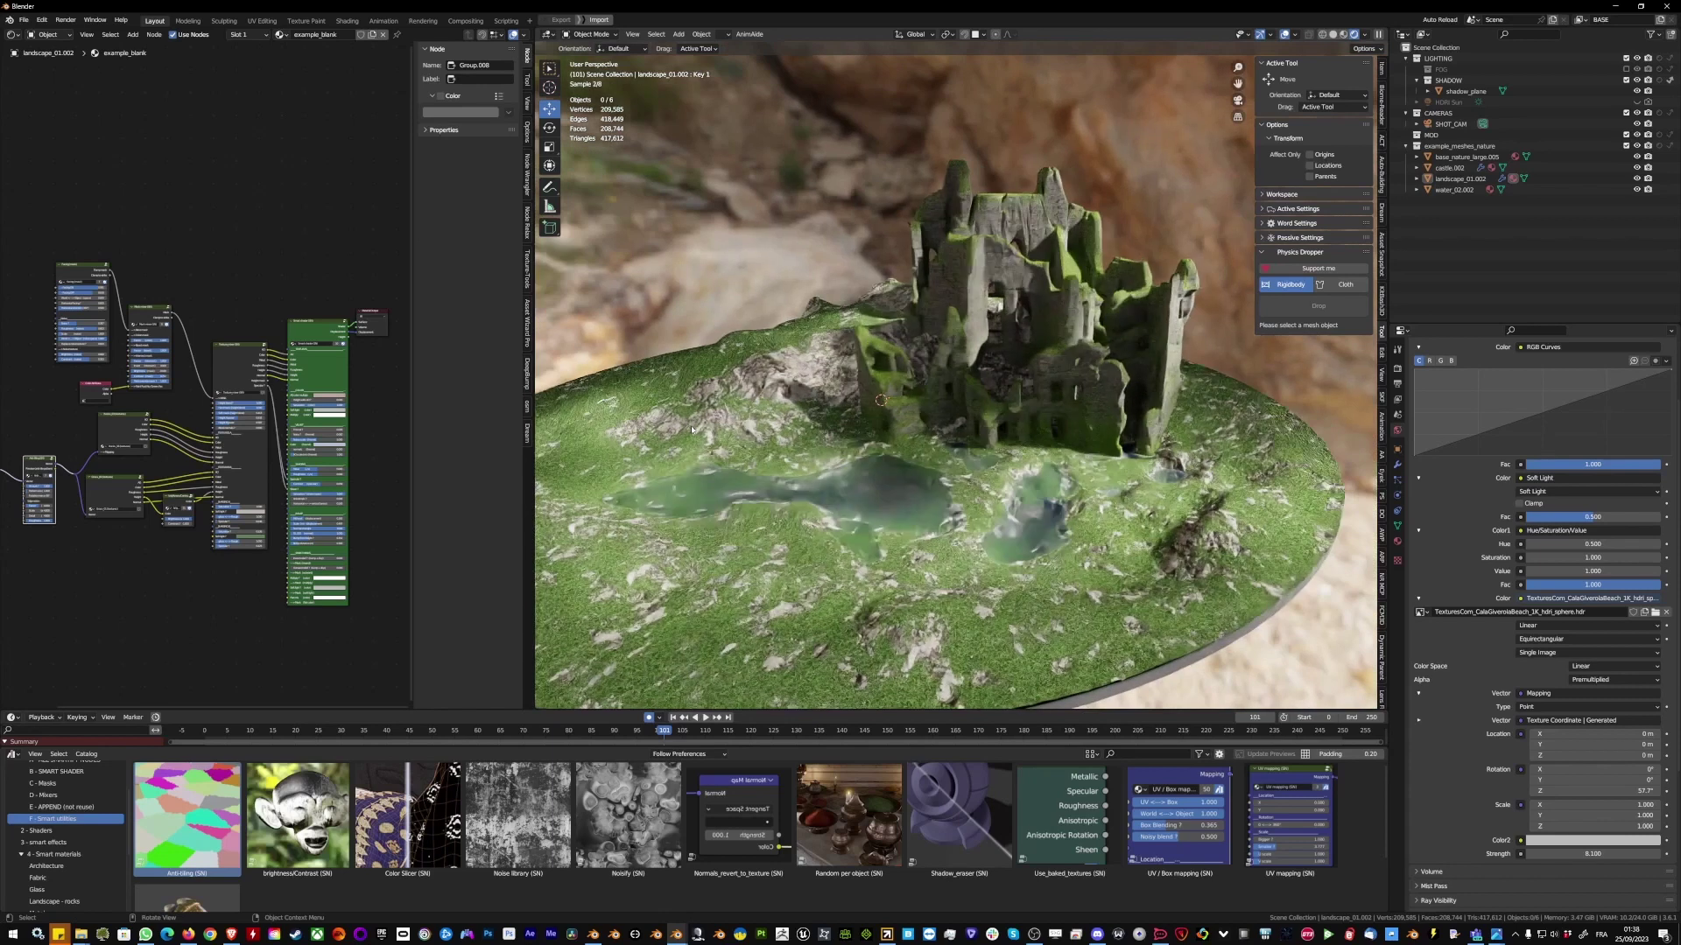